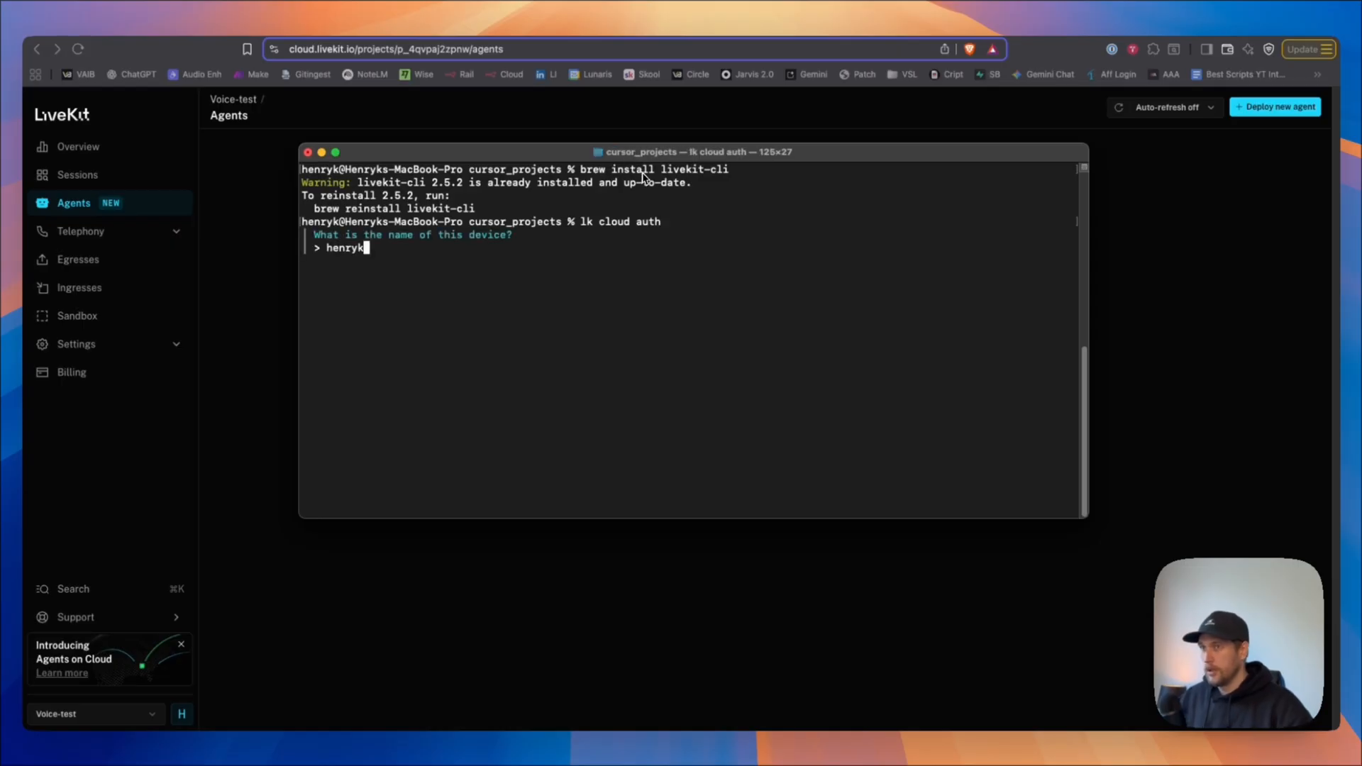
Submit the device name and grant the LiveKit CLI access on the browser's confirmation page, returning to the terminal
key("Return")
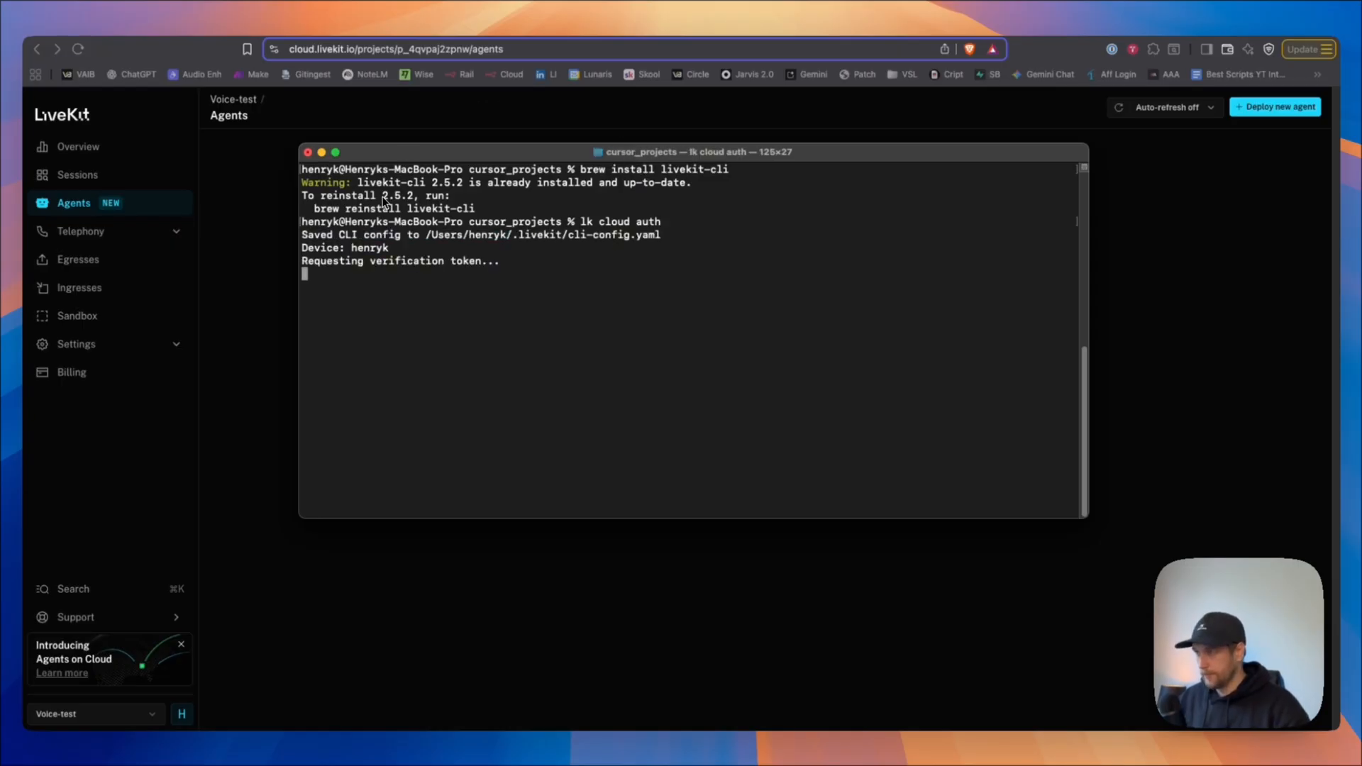
left_click(627, 439)
left_click(624, 471)
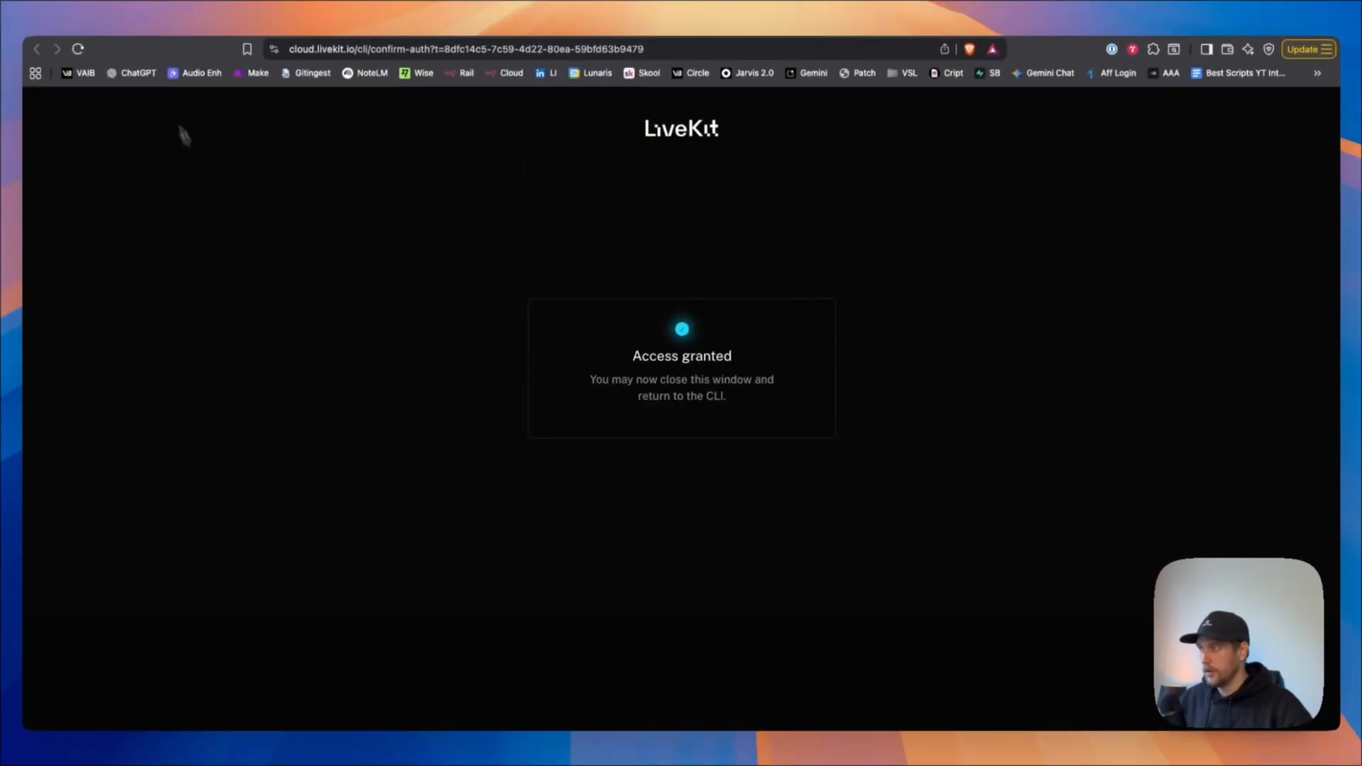
key("super+Tab")
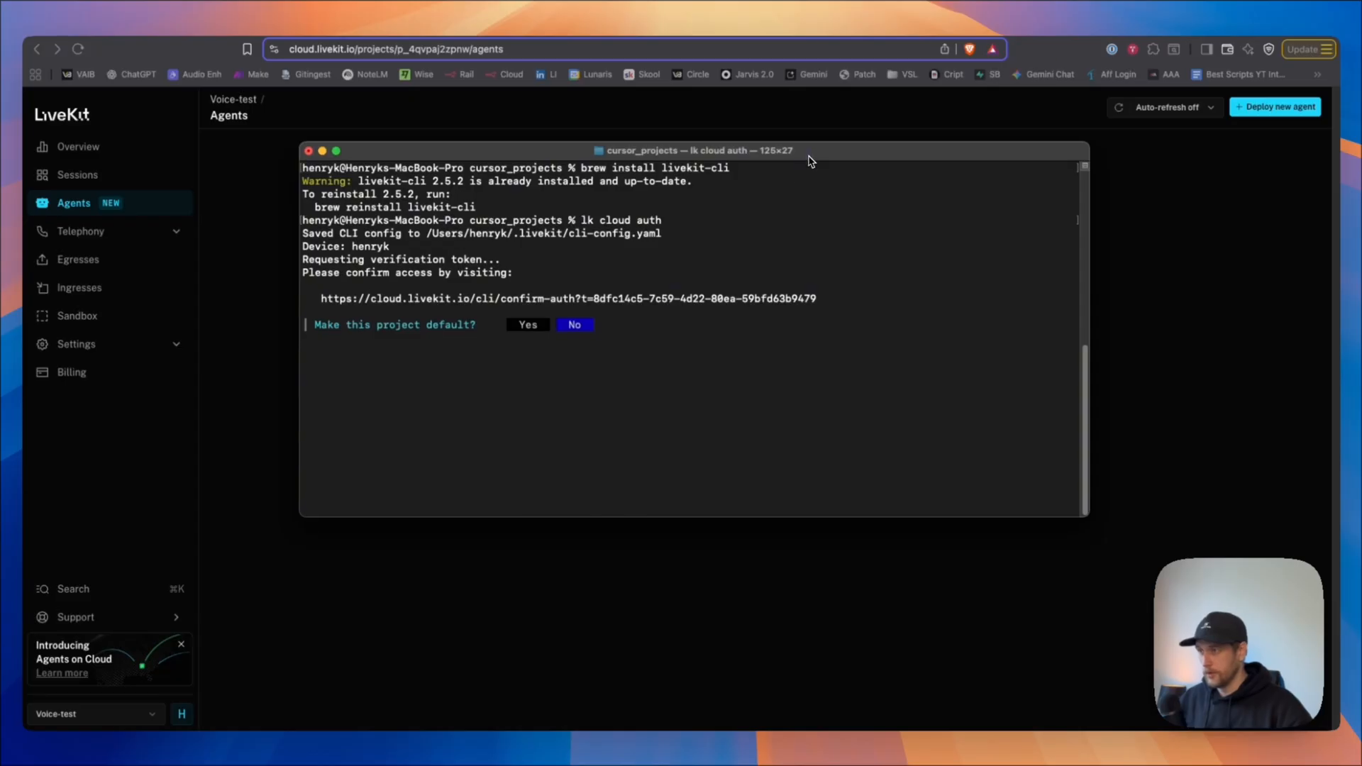
Make the authorized project the default and give it the alias voice-lk-test
key("Left")
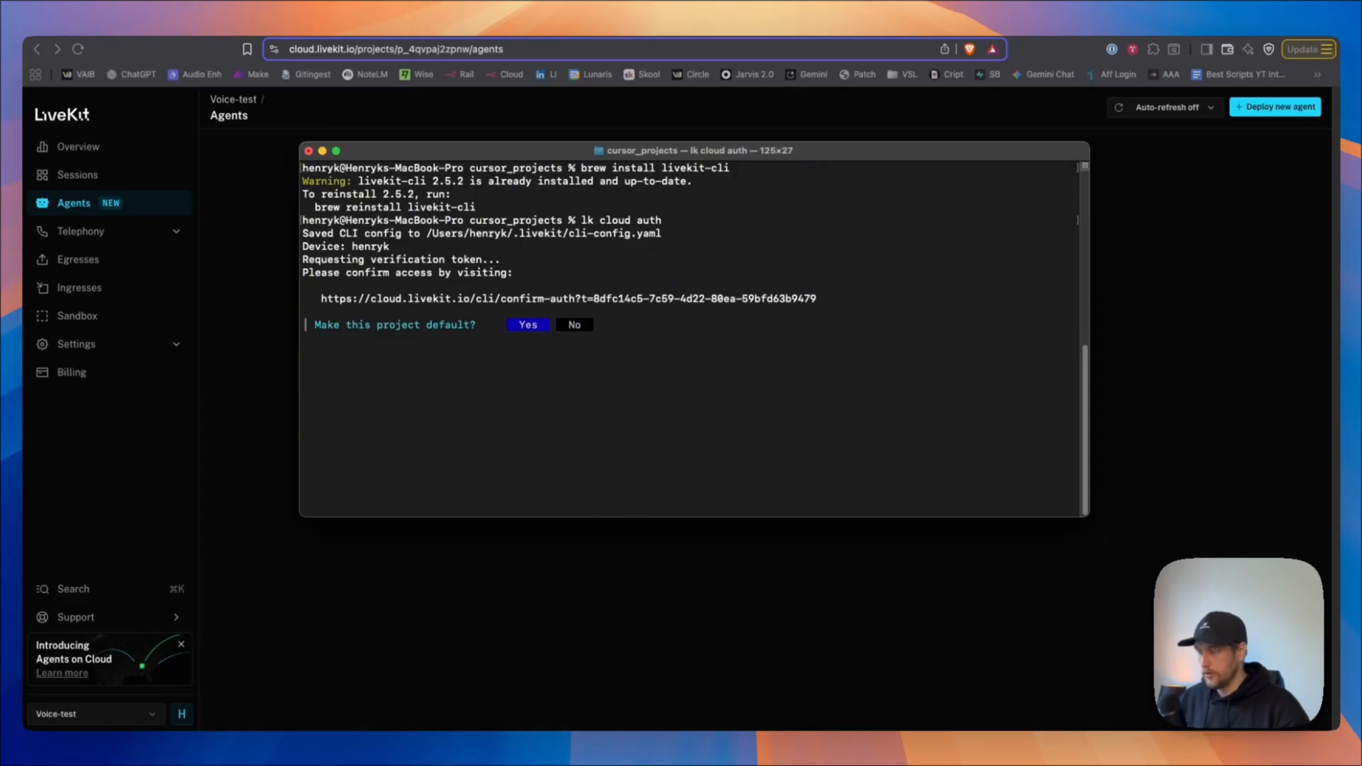
key("Return")
type("-lk-ts")
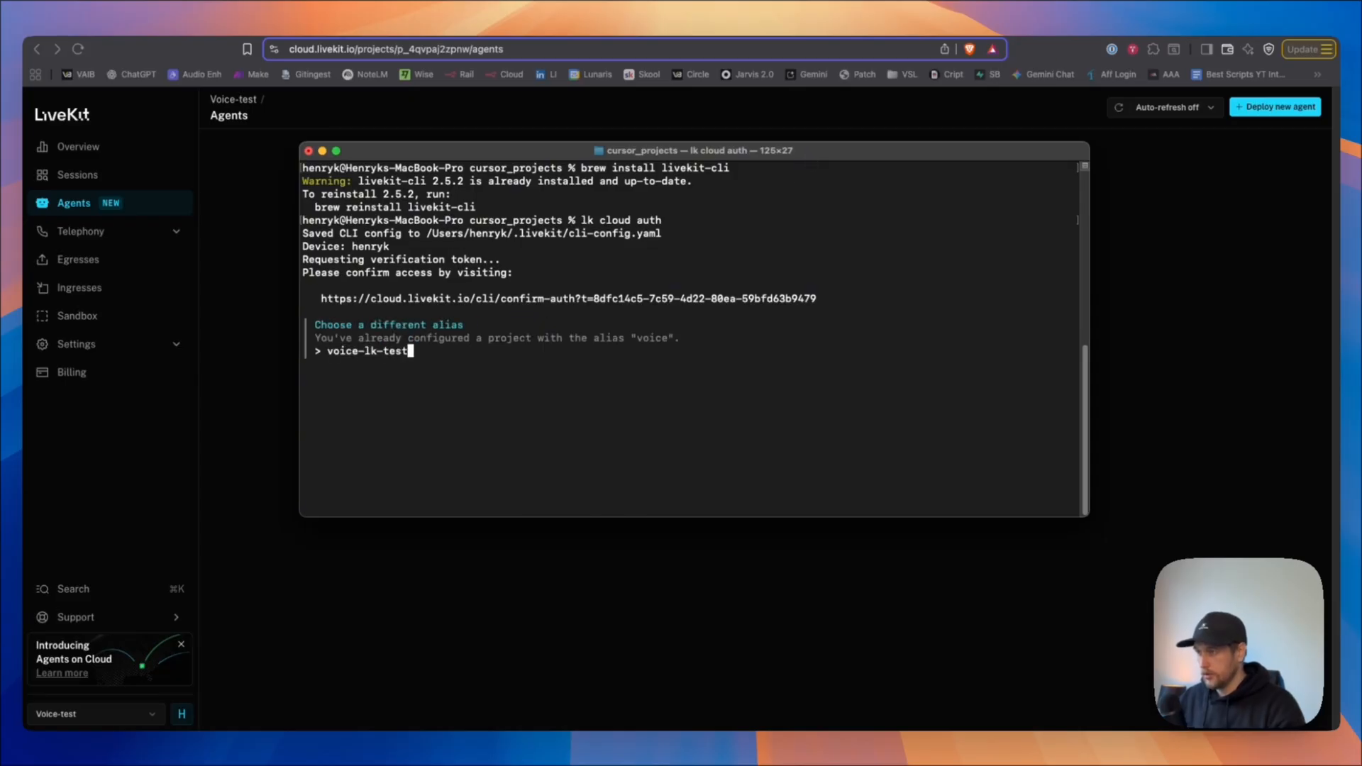
key("Return")
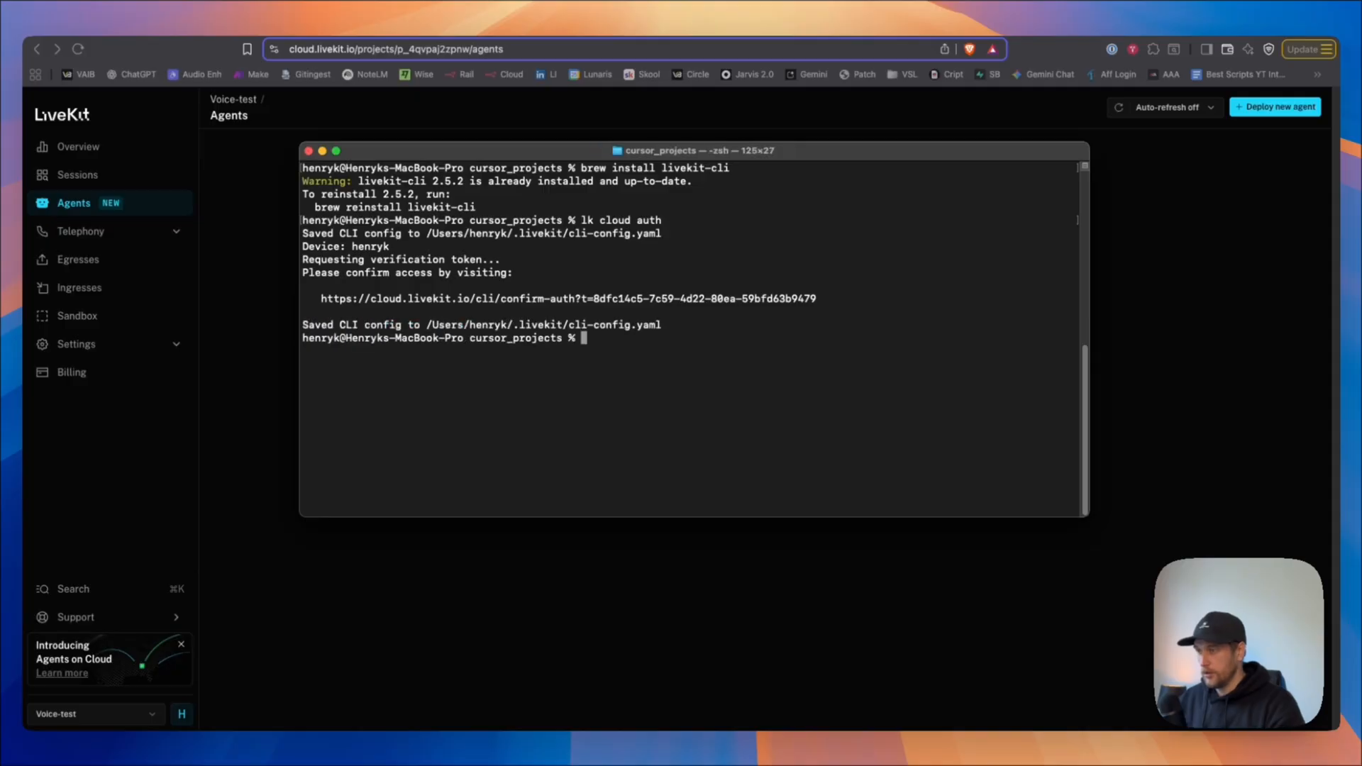
Run "lk app create" with the agent-starter-python template and the application name python-lk-test
type("lk app create")
key("Return")
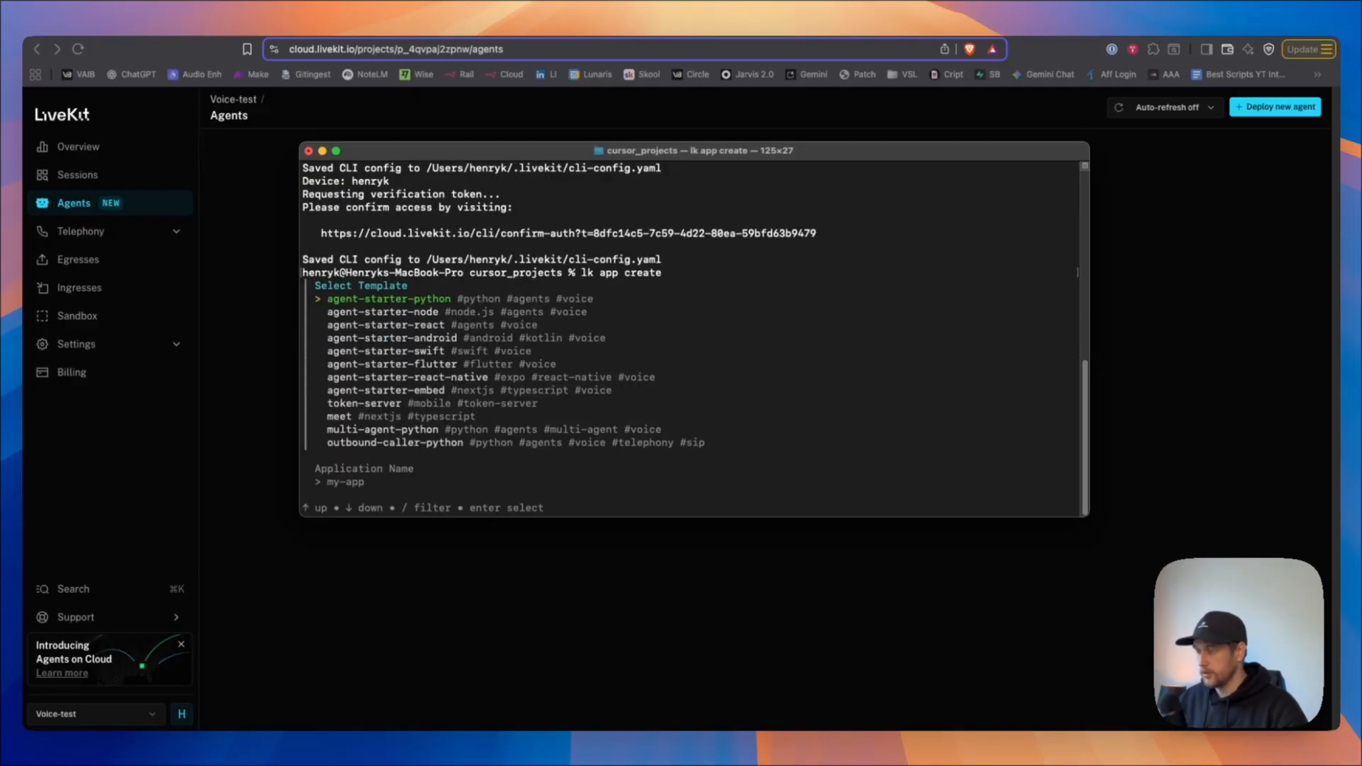
key("Down")
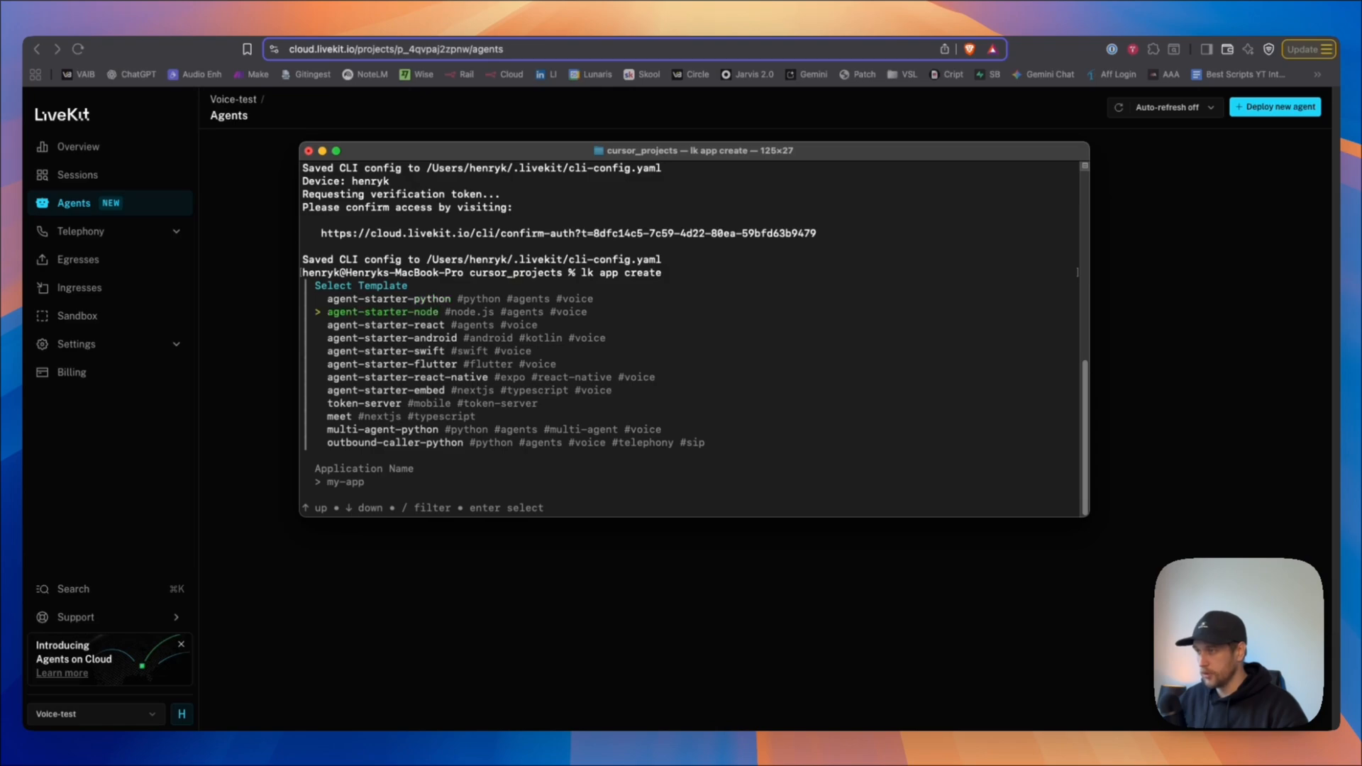
key("Up")
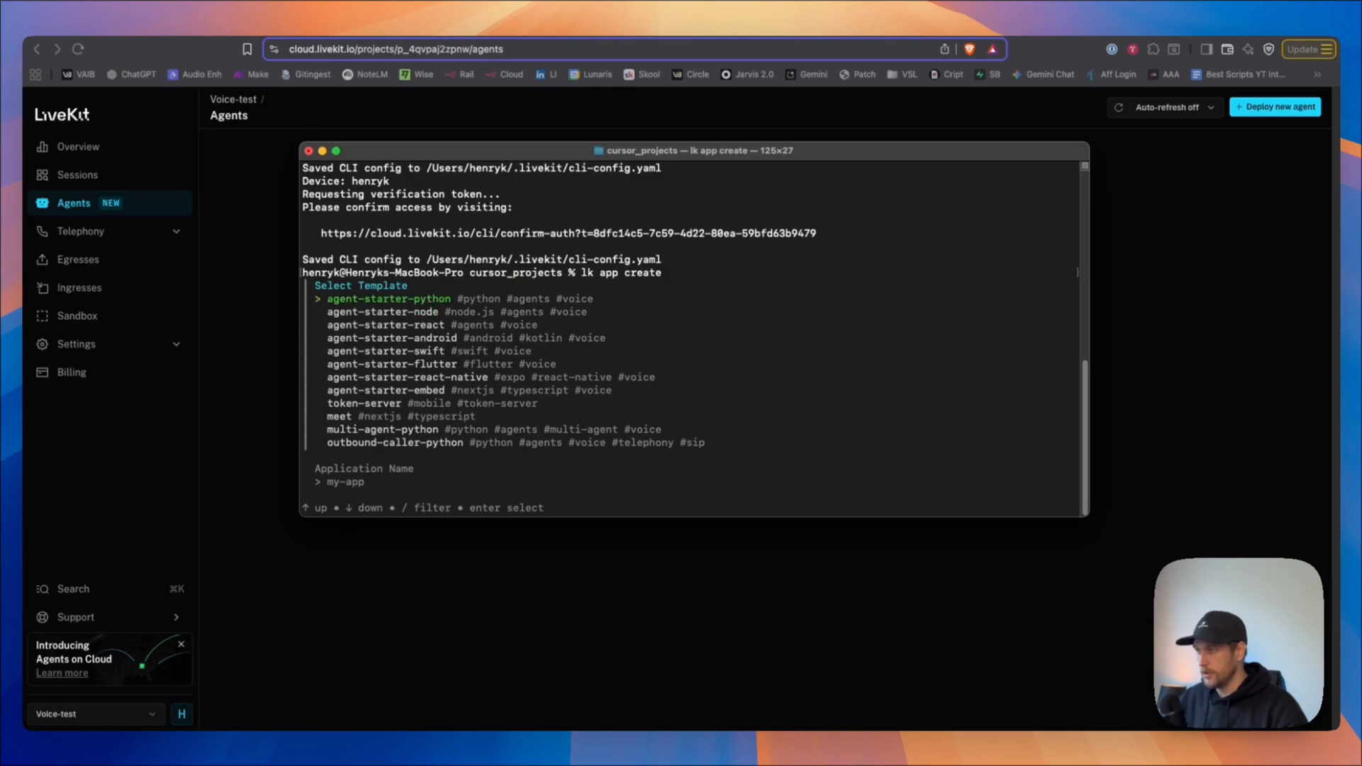
key("Return")
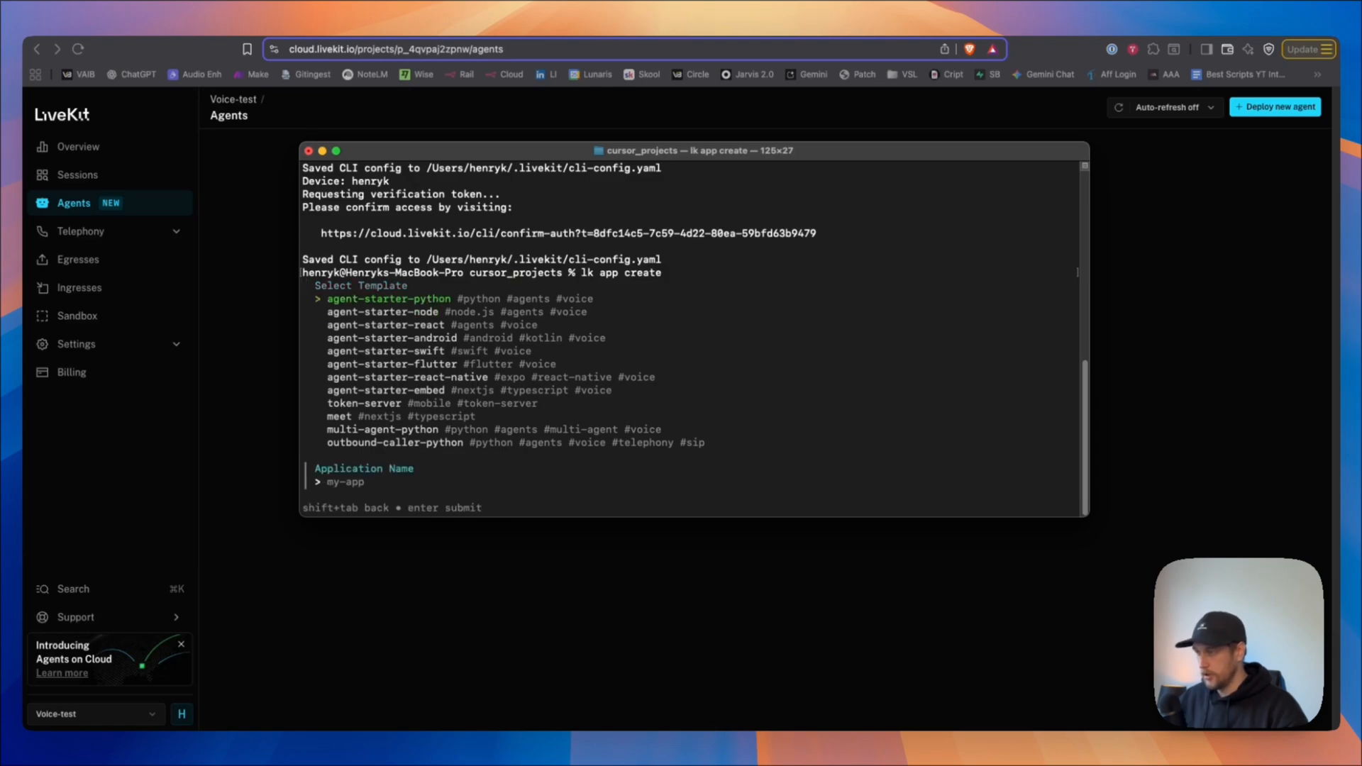
type("python-lk-test")
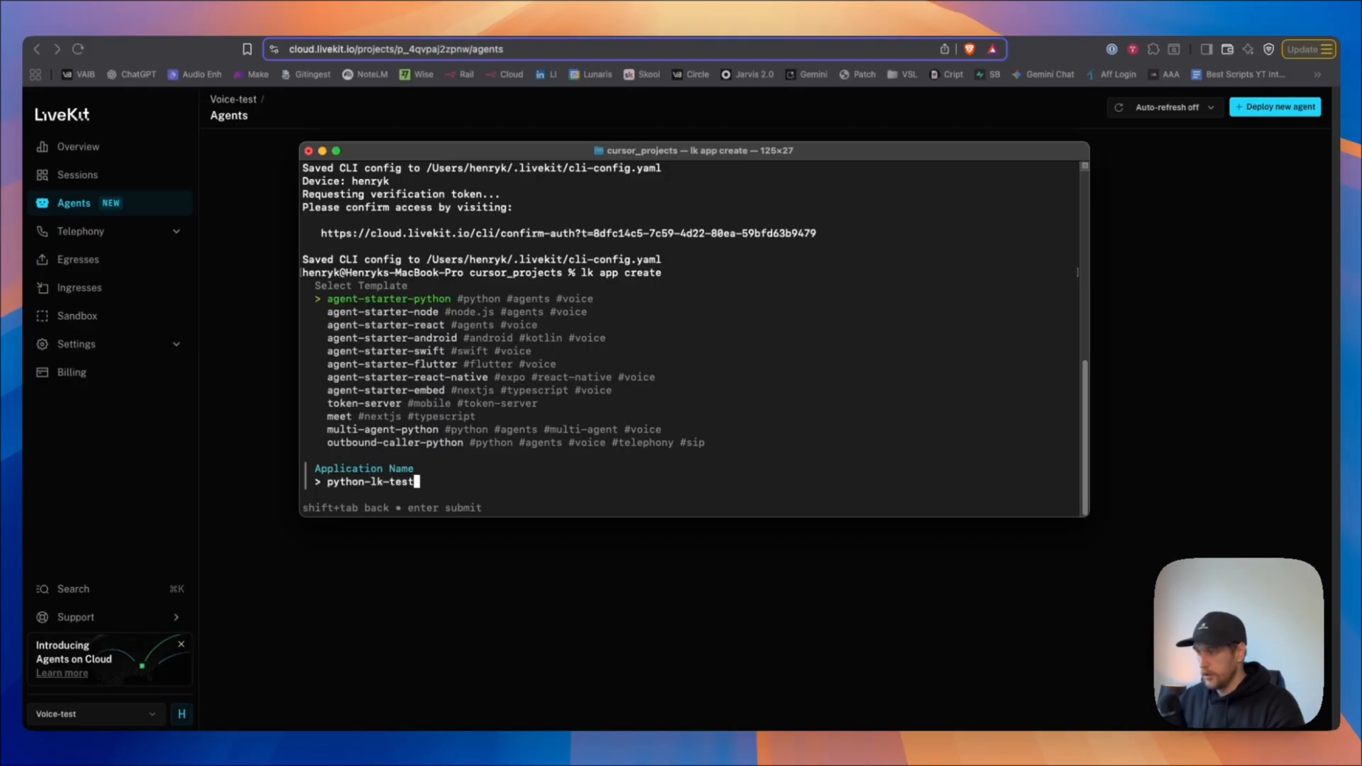
key("Return")
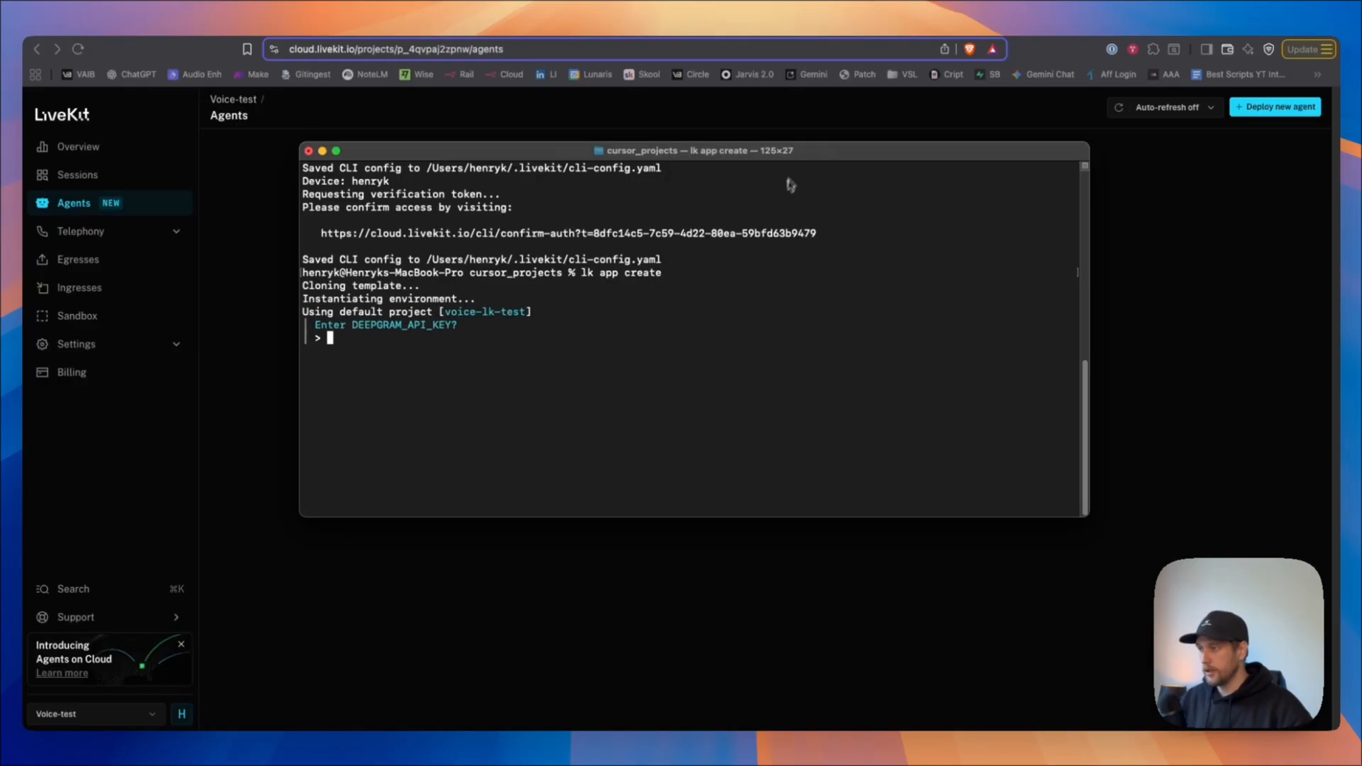
Enter the Deepgram API key and the OpenAI API key for the new app
key("super+v")
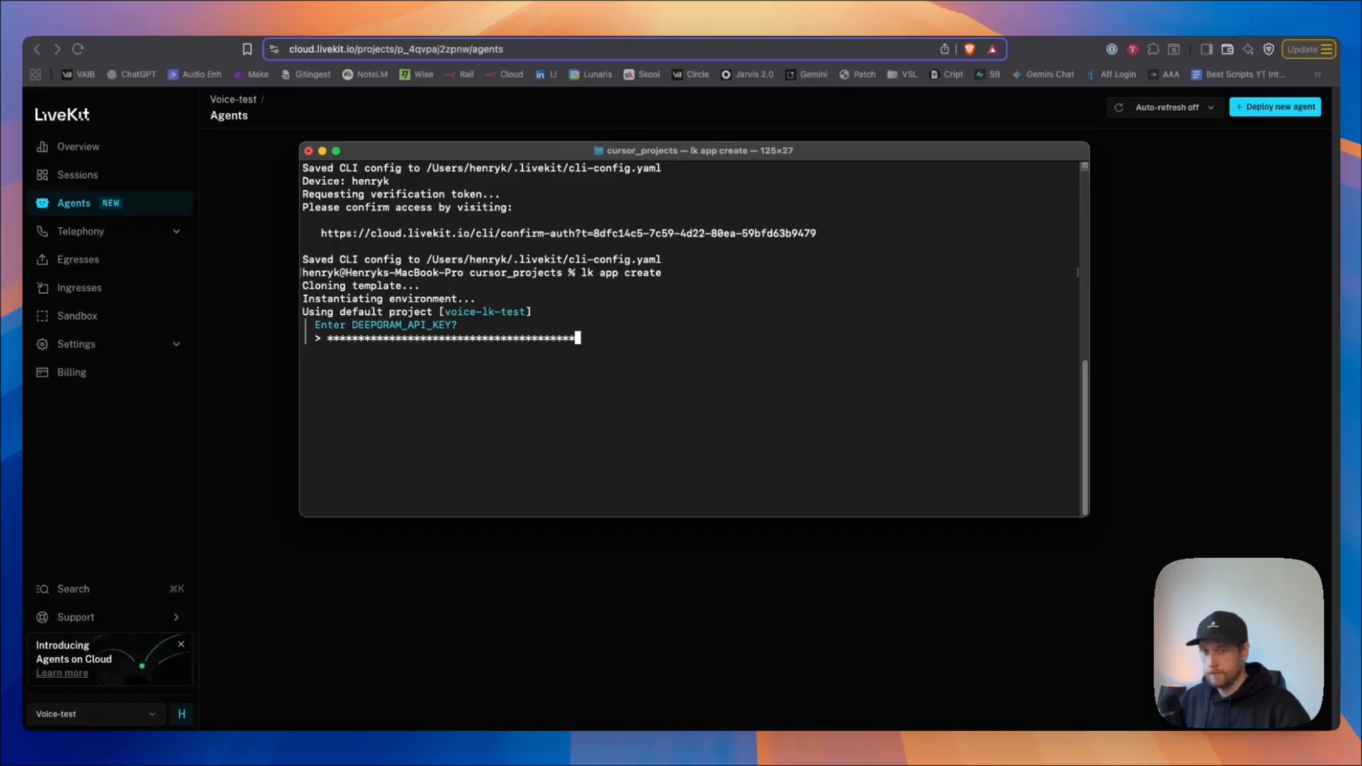
key("BackSpace")
key("BackSpace")
key("BackSpace")
key("BackSpace")
key("BackSpace")
key("BackSpace")
key("BackSpace")
key("BackSpace")
key("BackSpace")
key("BackSpace")
key("BackSpace")
key("BackSpace")
key("BackSpace")
key("BackSpace")
key("BackSpace")
key("BackSpace")
key("BackSpace")
key("BackSpace")
key("BackSpace")
key("BackSpace")
key("super+v")
key("Return")
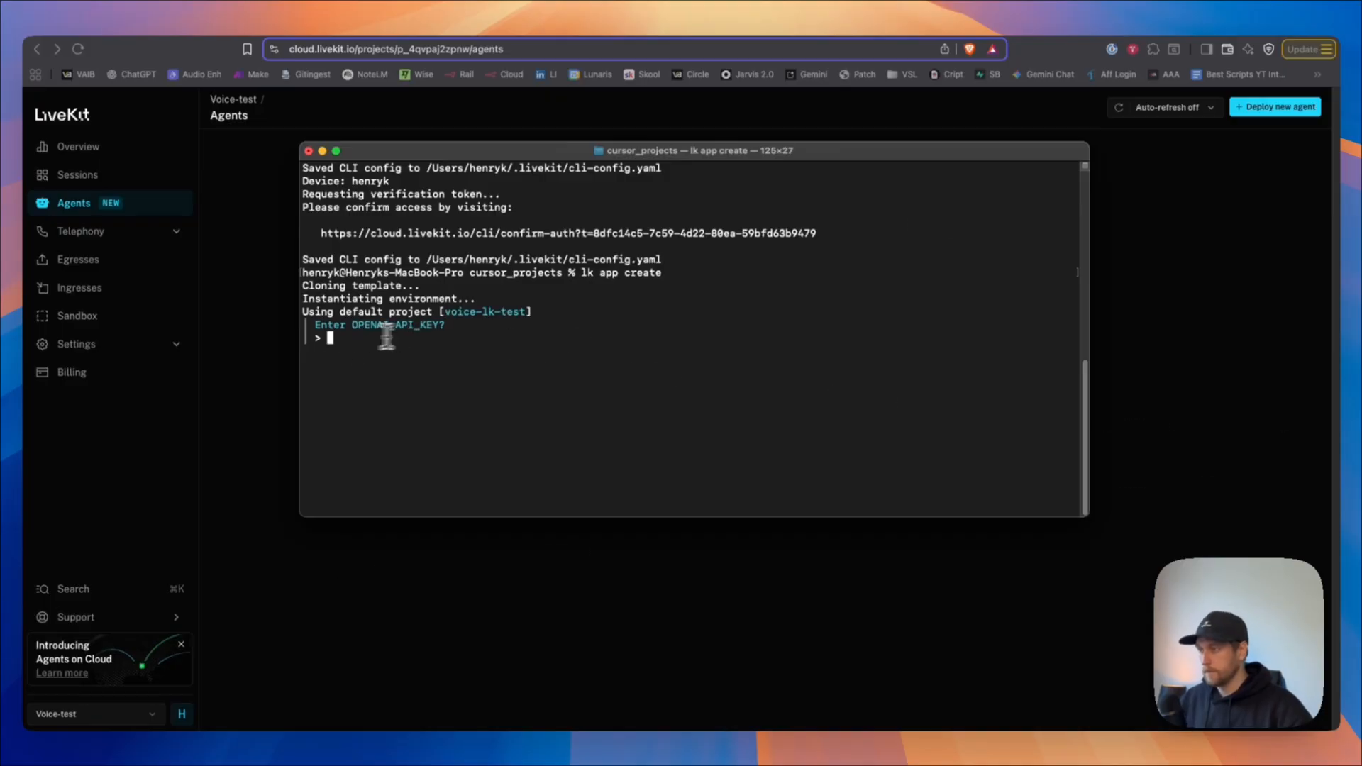
key("super+v")
key("Return")
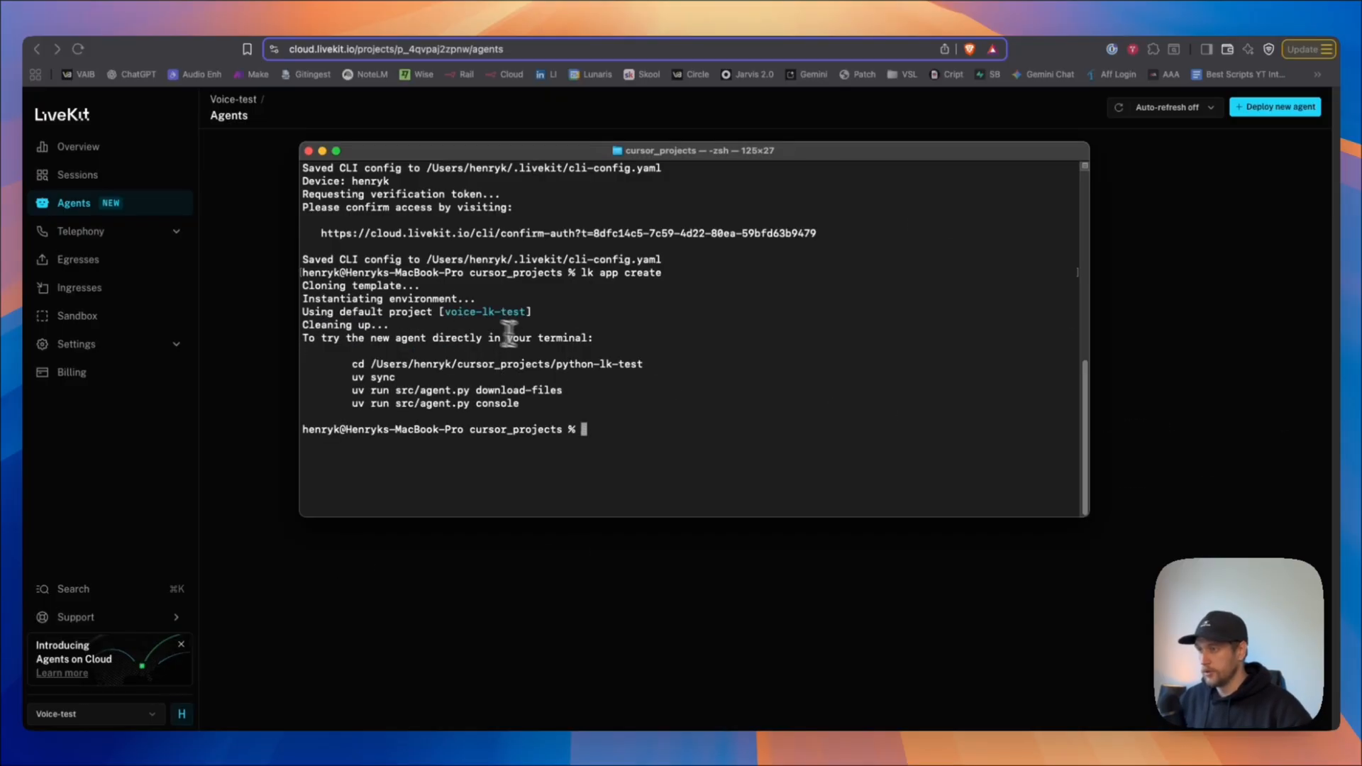
Change into the new project folder with "cd python-lk-test"
left_click_drag(557, 364, 644, 364)
left_click(597, 430)
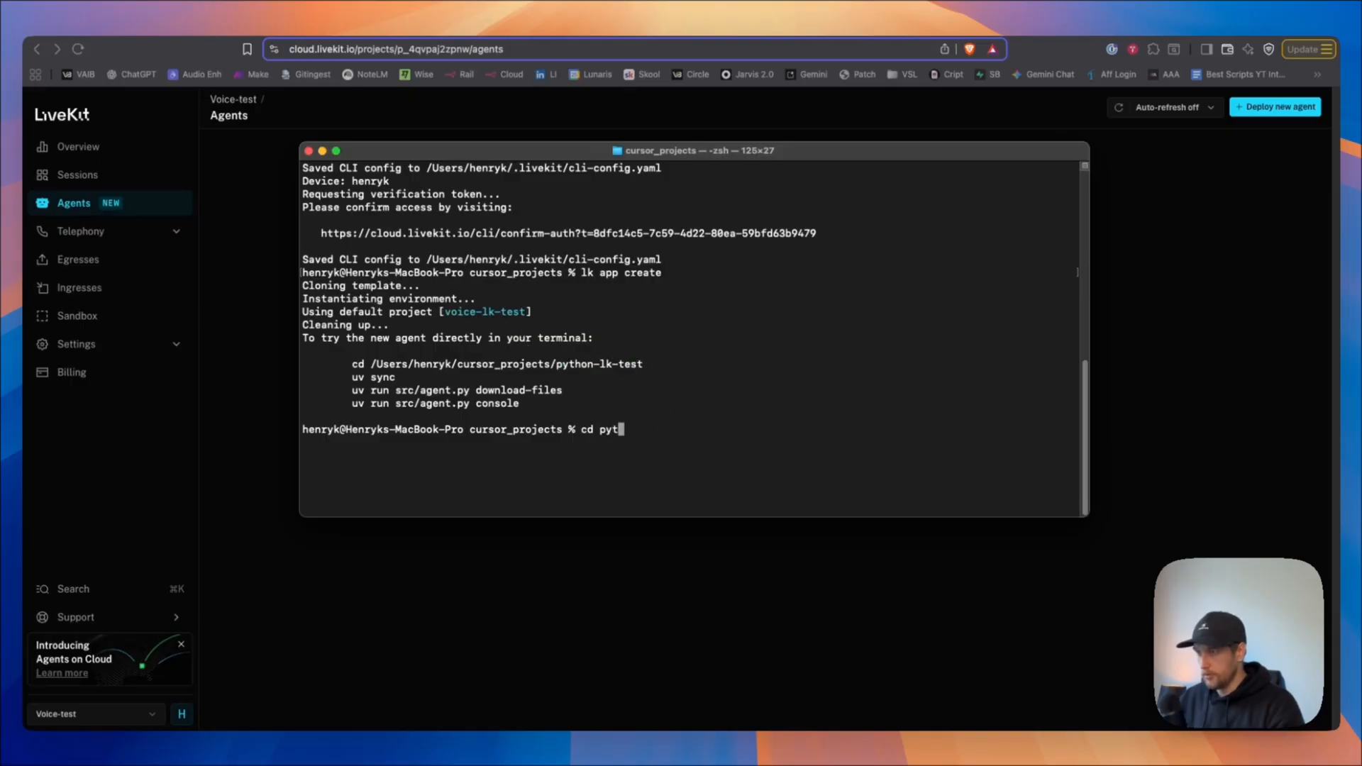
type("cd python-lk-test")
key("Return")
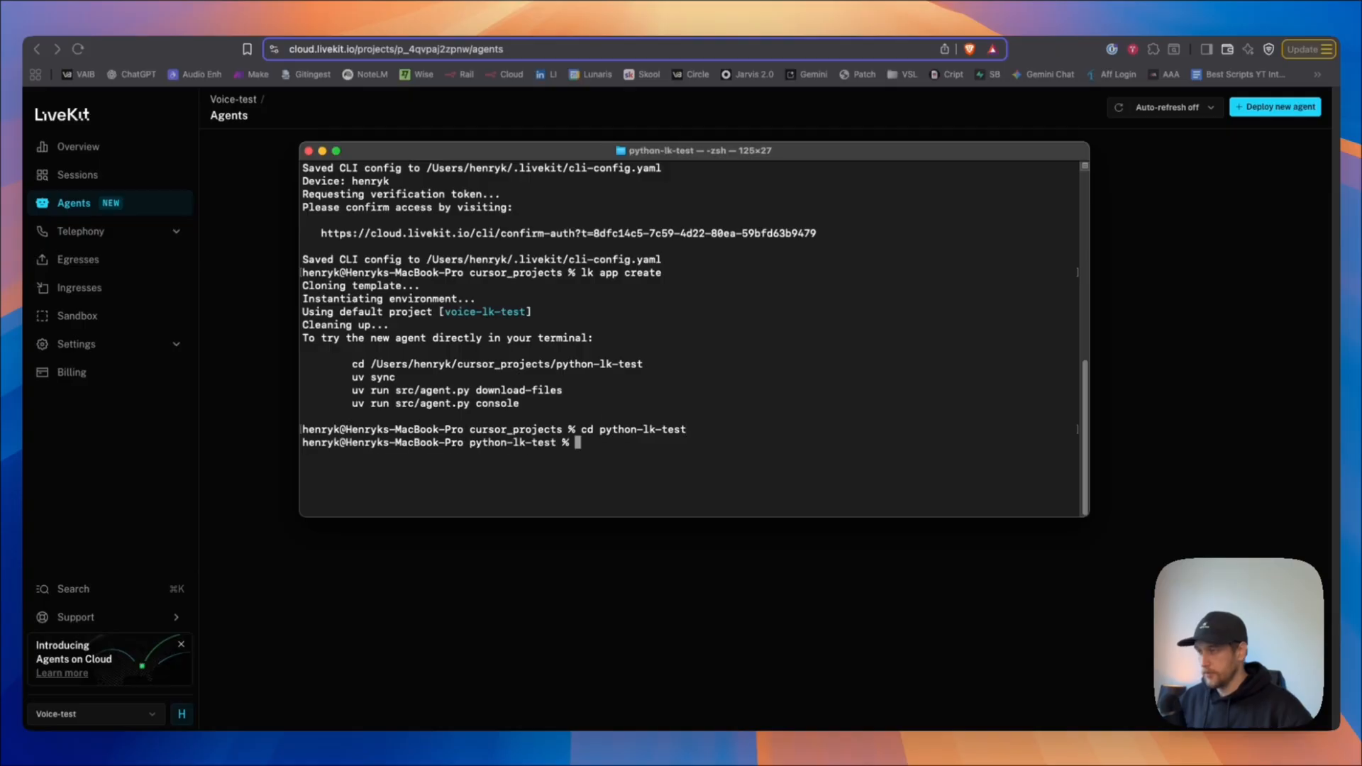
Install the project's dependencies by running "uv sync" in the python-lk-test folder
left_click_drag(468, 442, 528, 442)
left_click(592, 443)
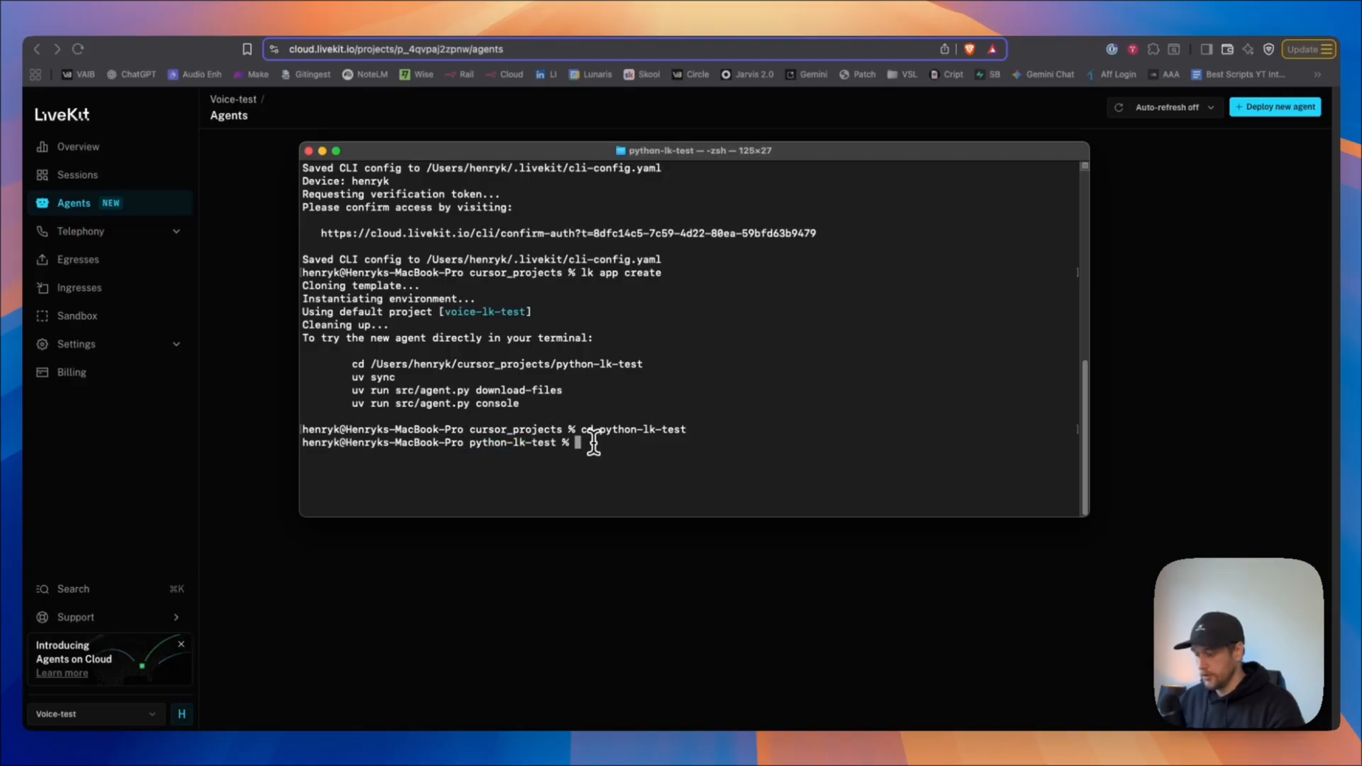
type("uv sync")
key("Return")
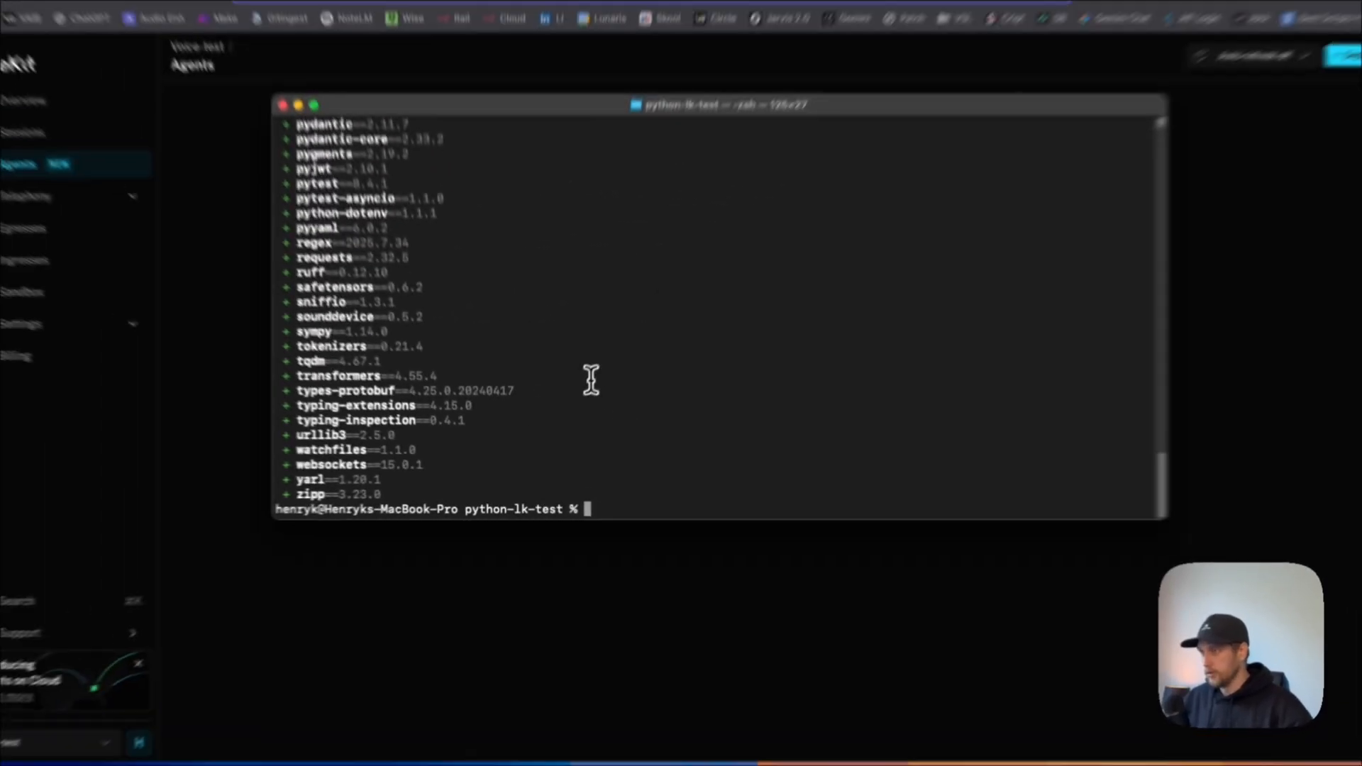
Copy the command "uv run src/agent.py download-files" from the app creation instructions in the terminal output
scroll(590, 381, "up", 15)
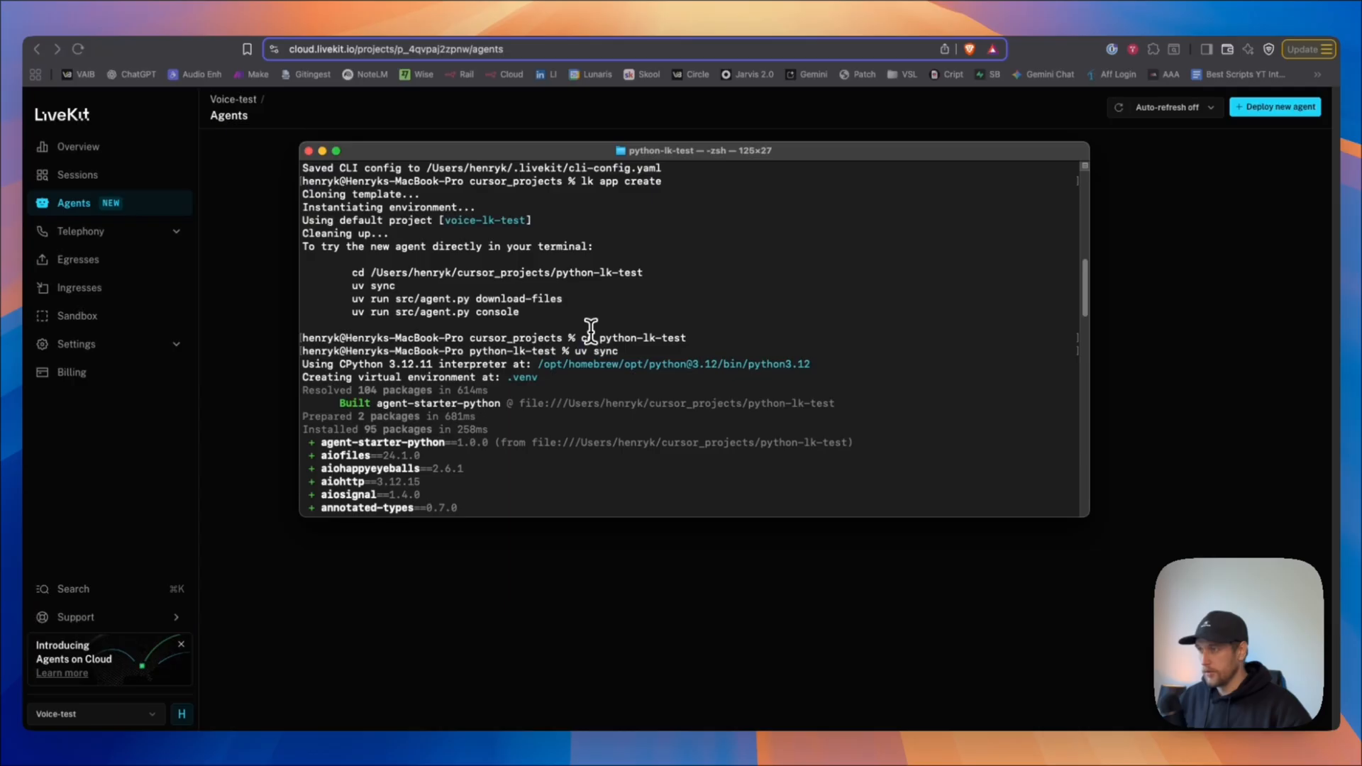
triple_click(374, 299)
key("super+c")
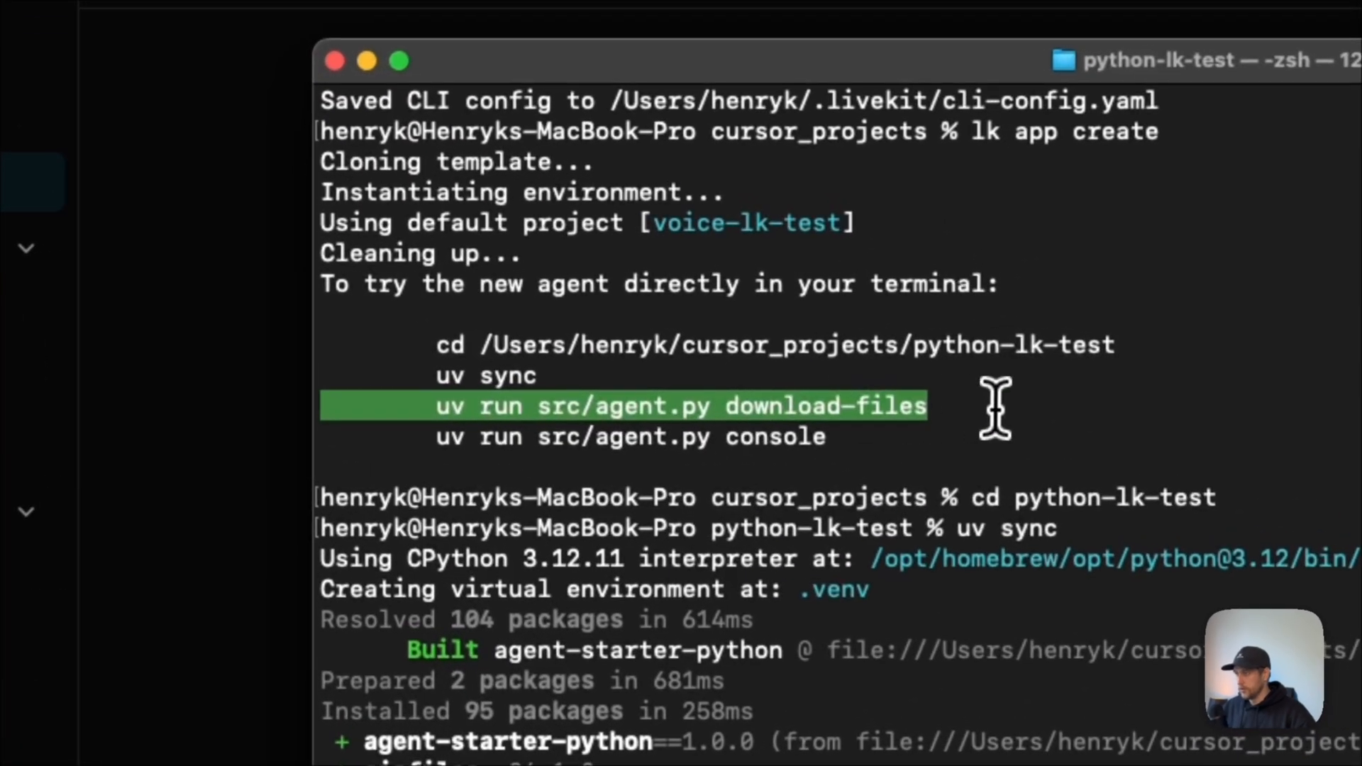
Open the project folder in the Cursor editor by running "cursor ." at the terminal prompt
scroll(997, 408, "down", 15)
double_click(595, 510)
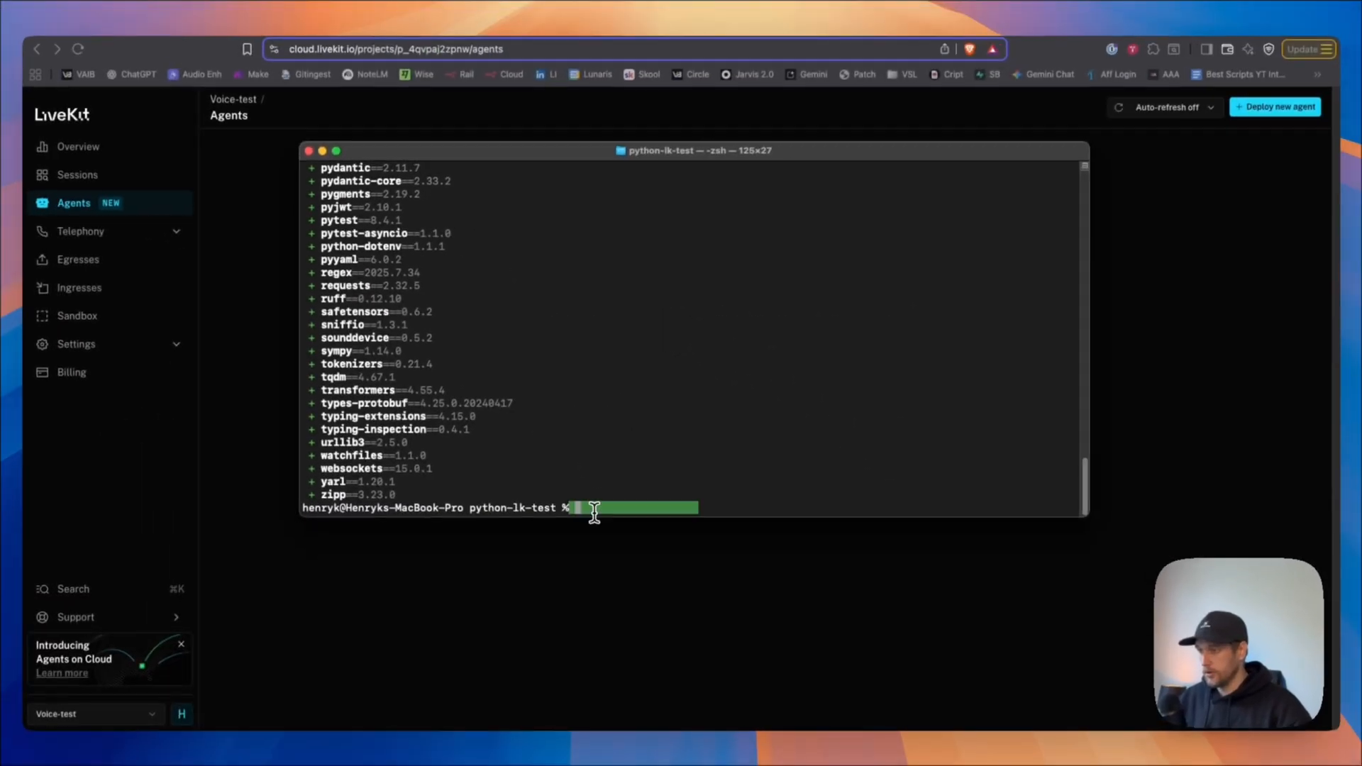
left_click(629, 506)
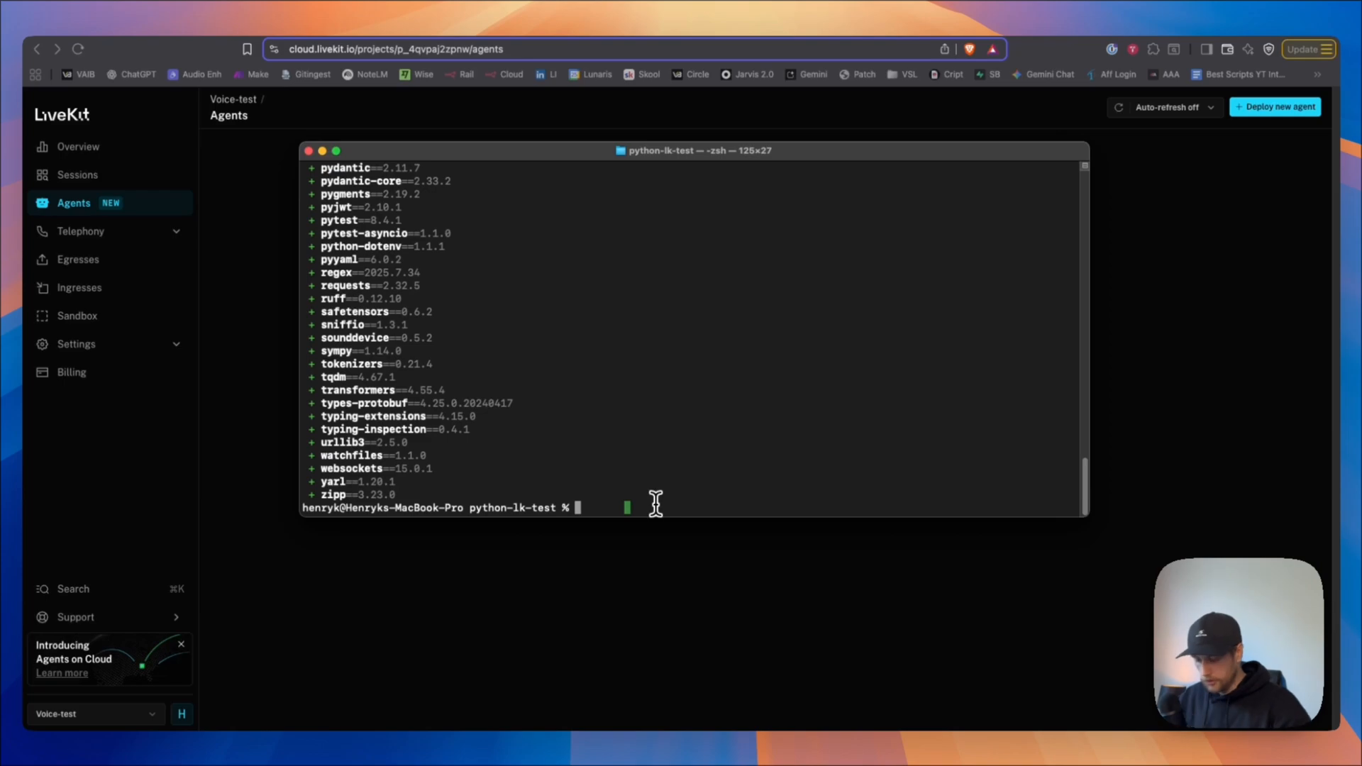
left_click(601, 511)
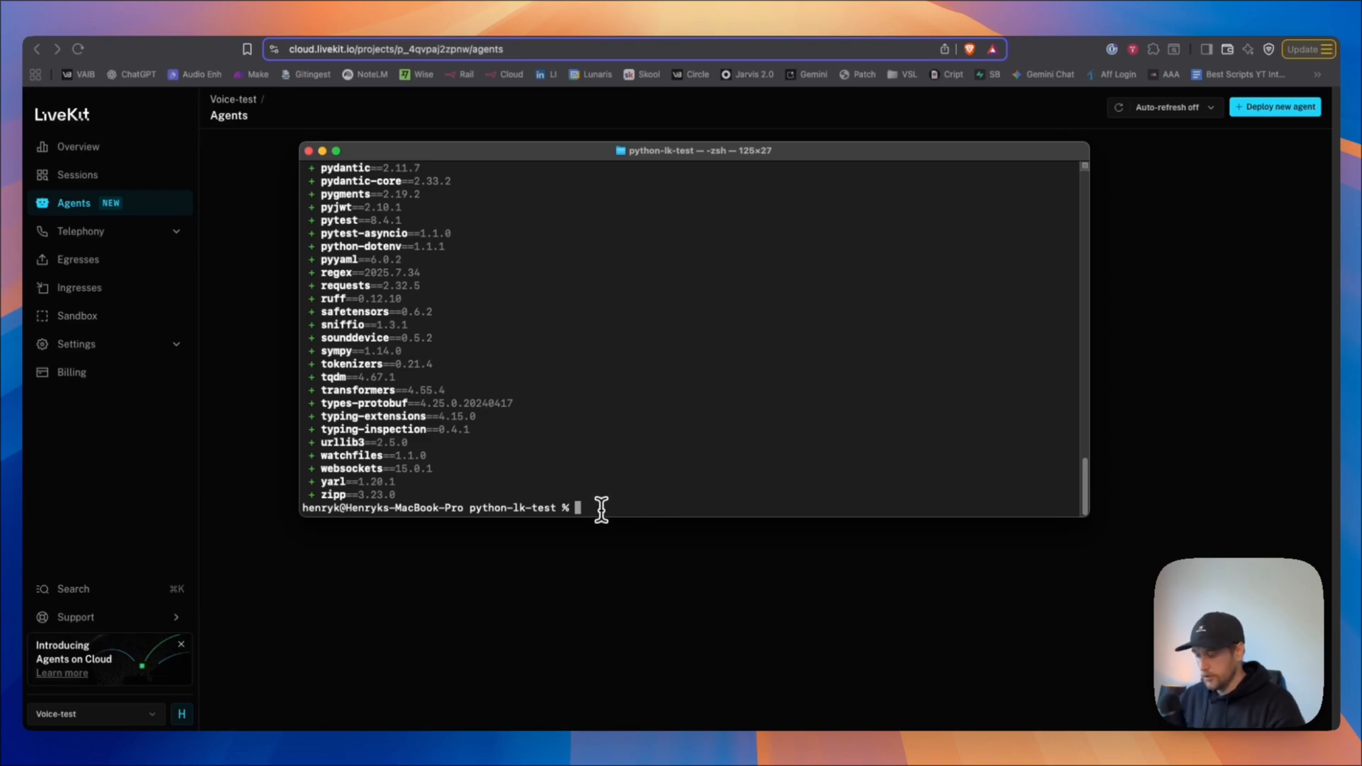
type("cursor .")
key("Return")
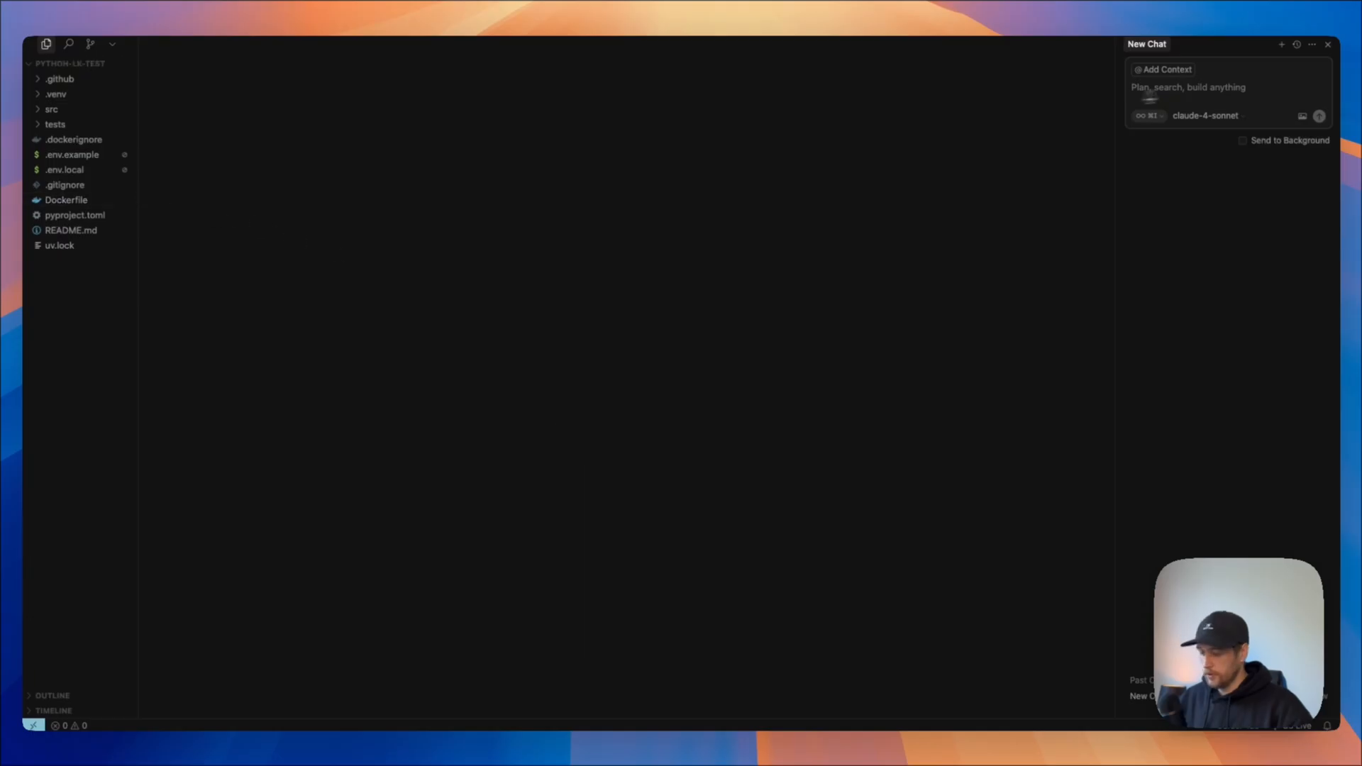
Show Cursor's integrated terminal and open agent.py from the src folder
key("ctrl+grave")
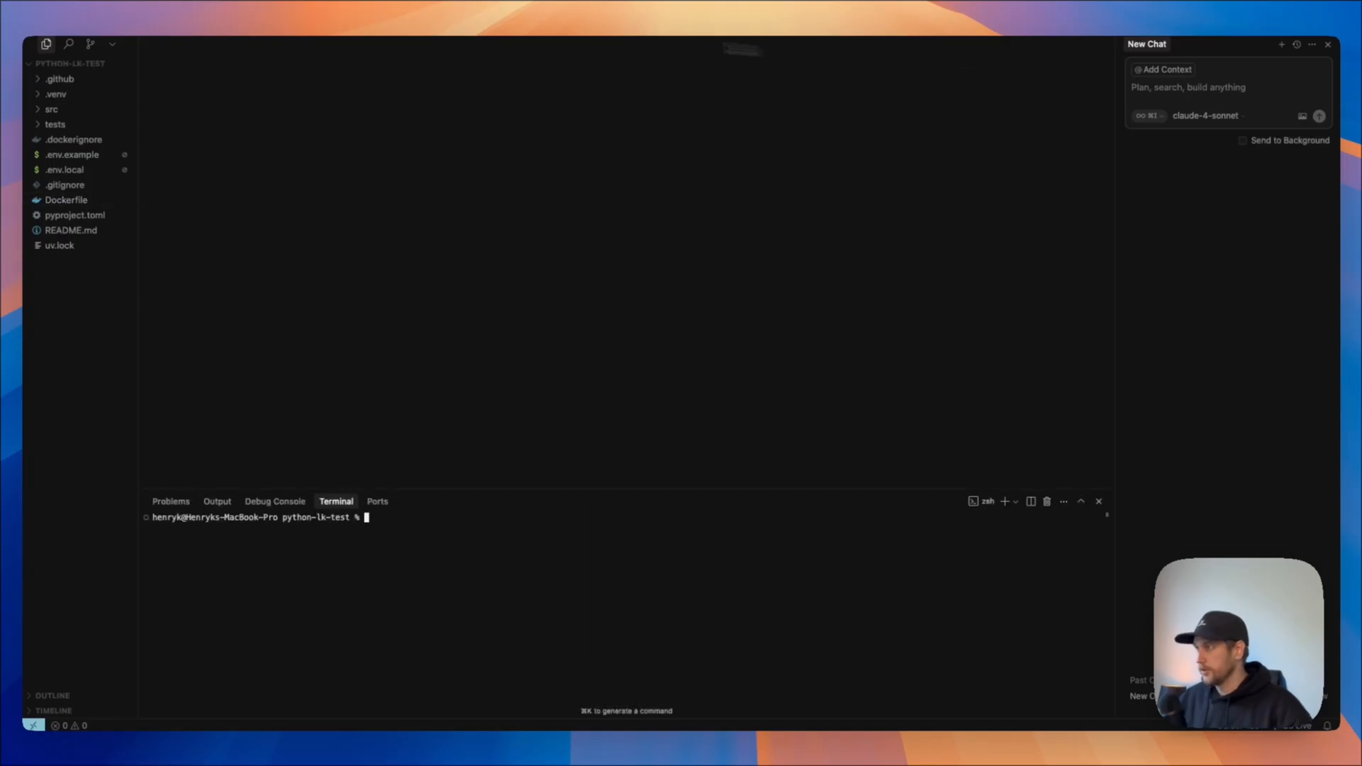
left_click(46, 111)
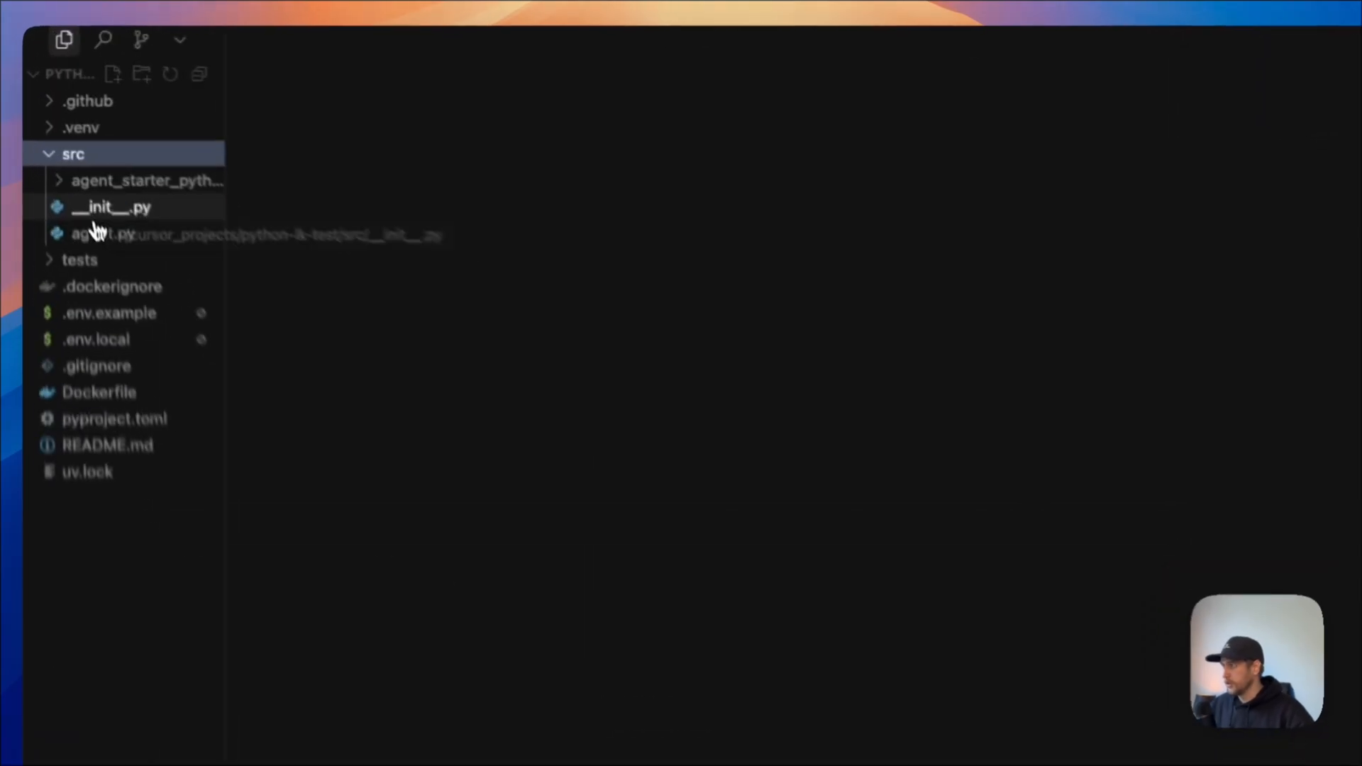
left_click(64, 155)
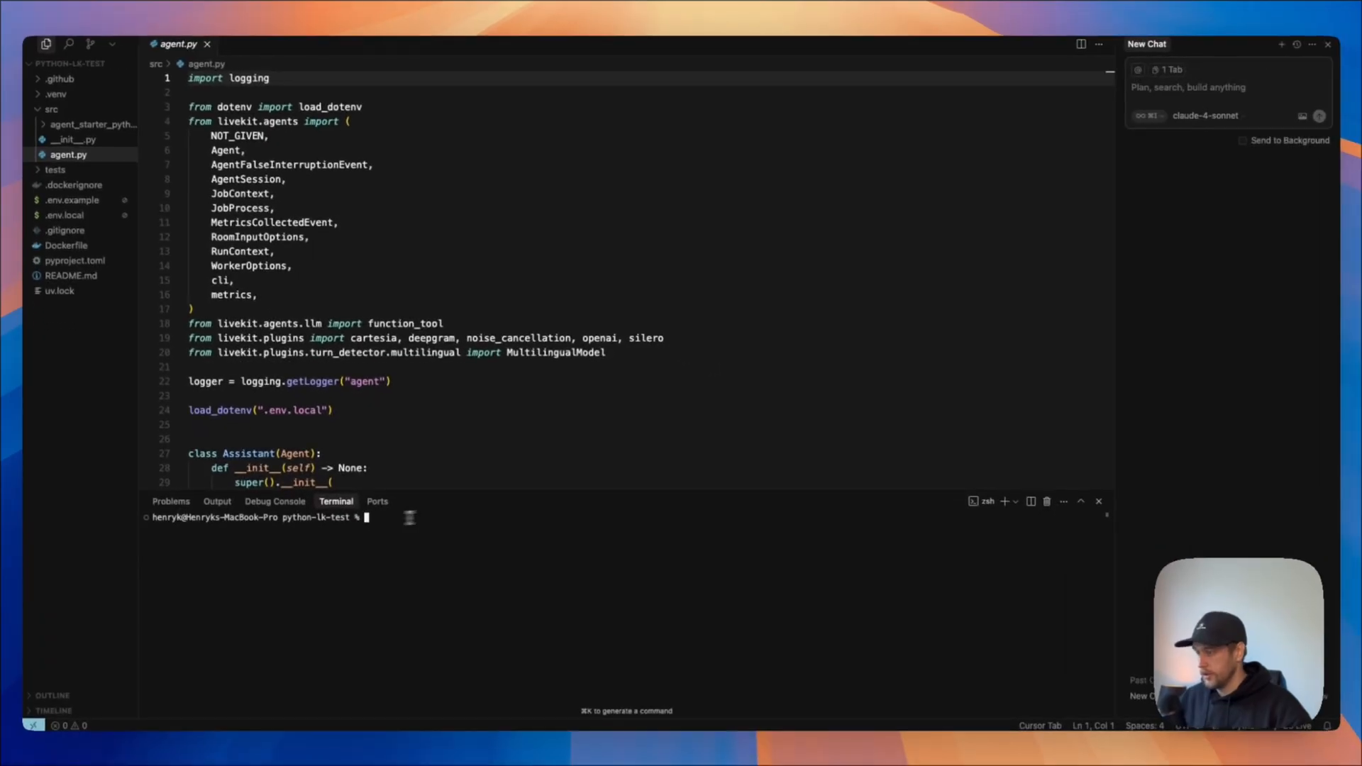
Run the copied command "uv run src/agent.py download-files" in the integrated terminal
key("super+equal")
key("super+equal")
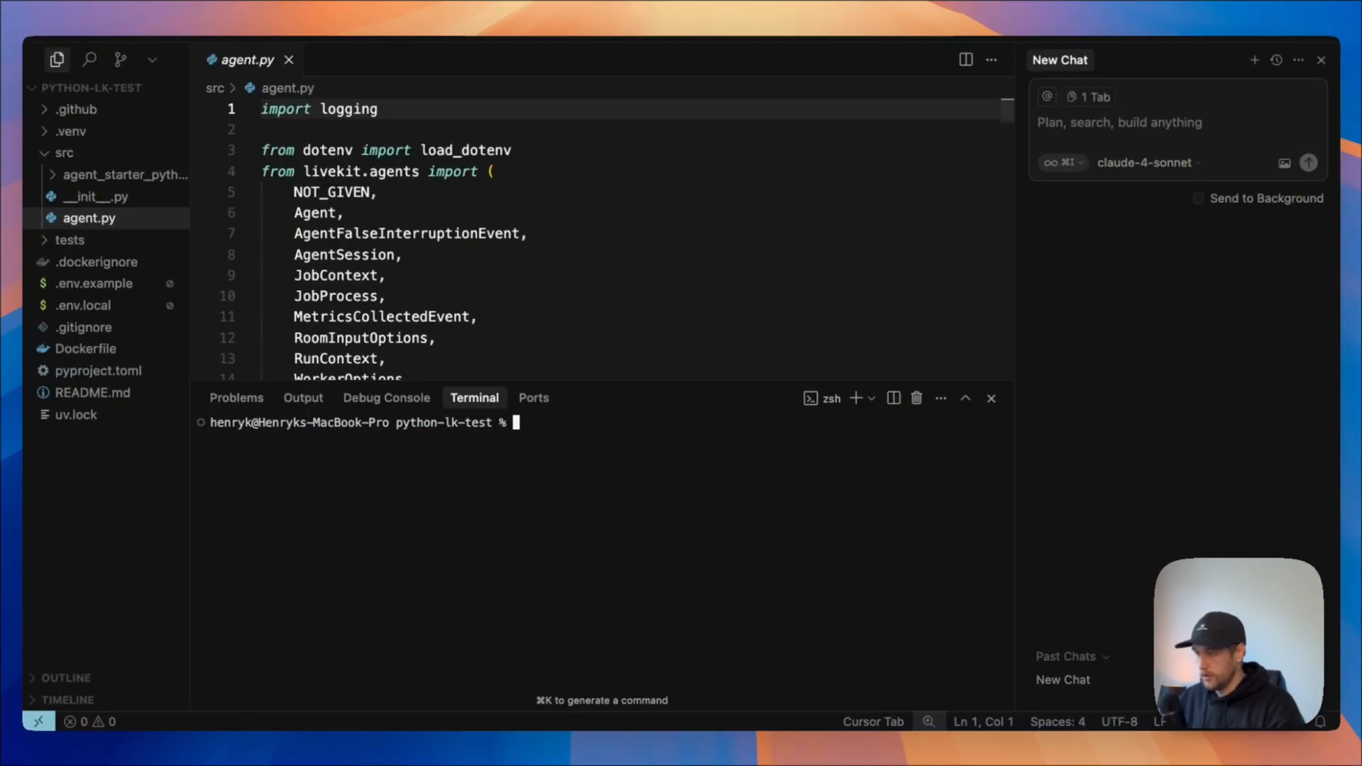
key("super+v")
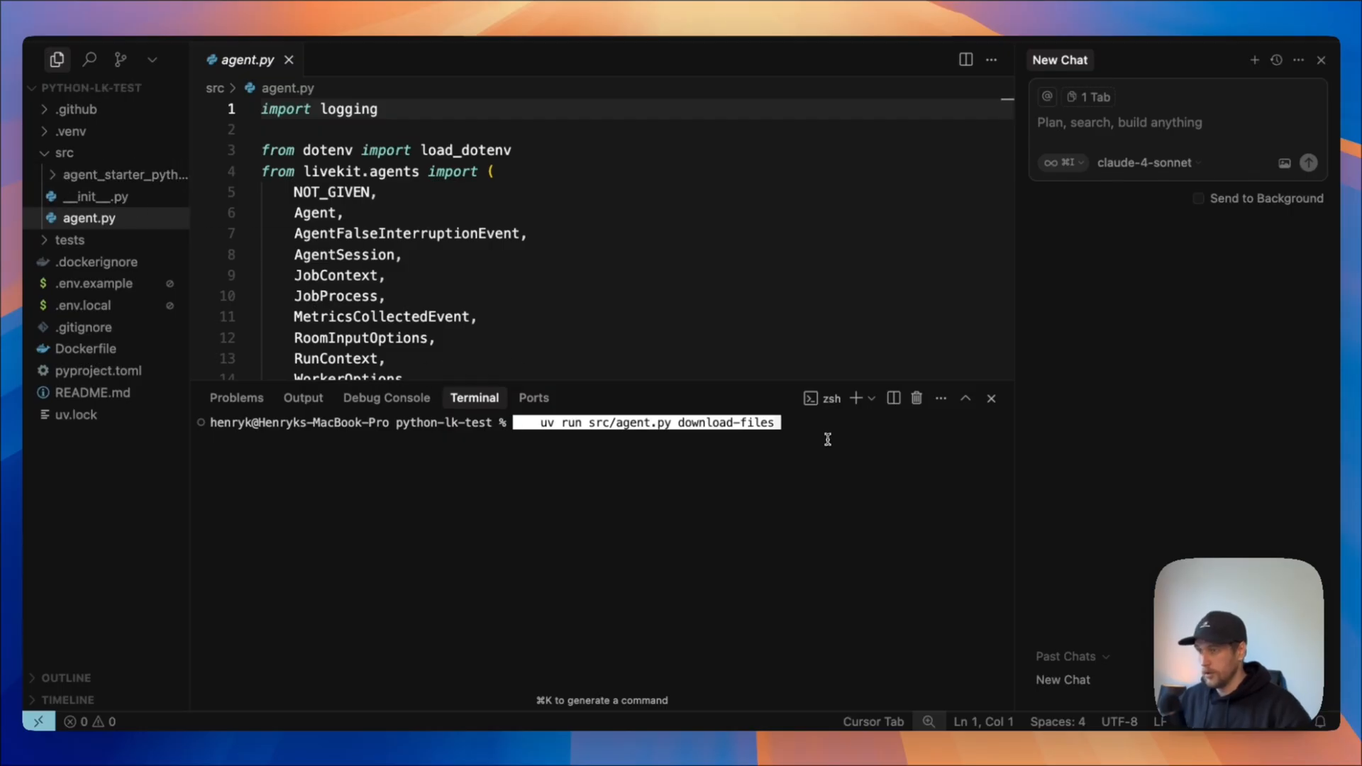
key("Return")
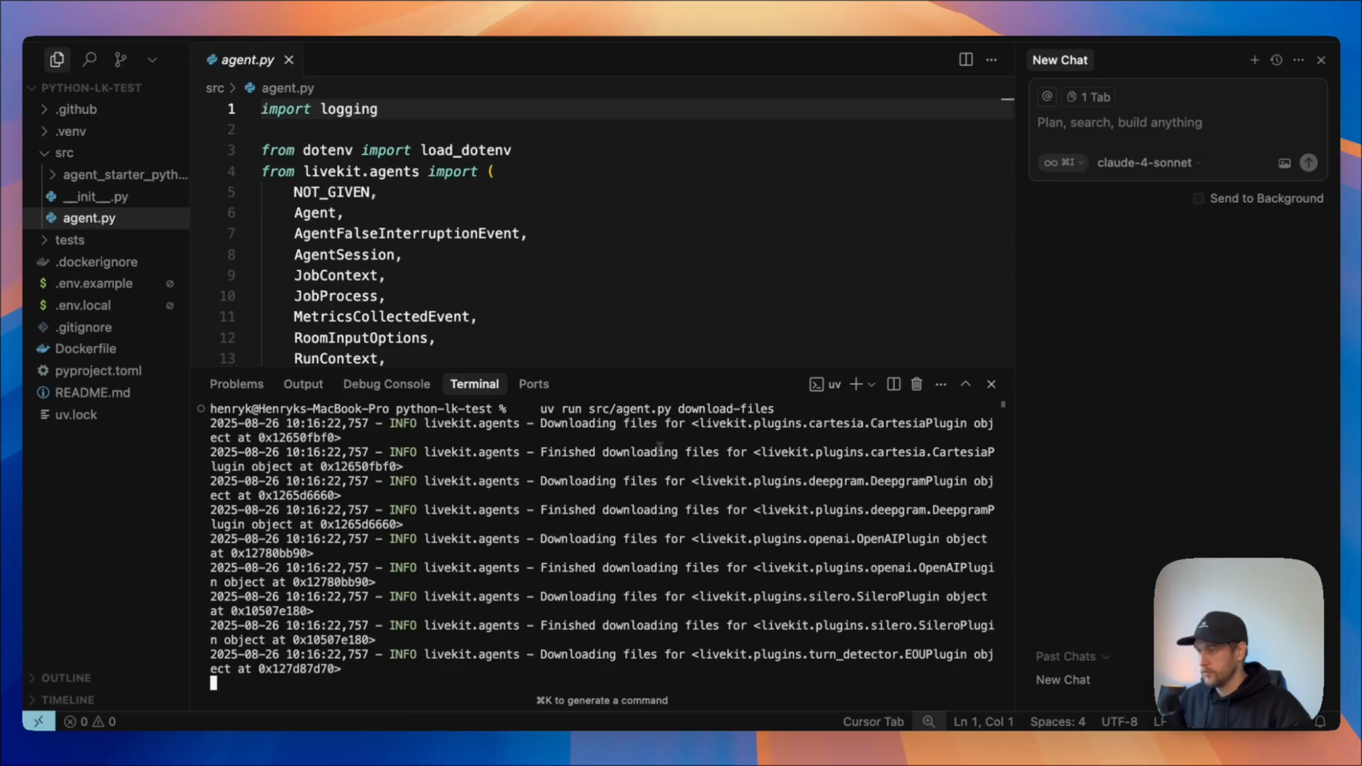
Test the voice agent locally by running "uv run src/agent.py console", and stop it after the spoken conversation
type("uv run src/agent.py console")
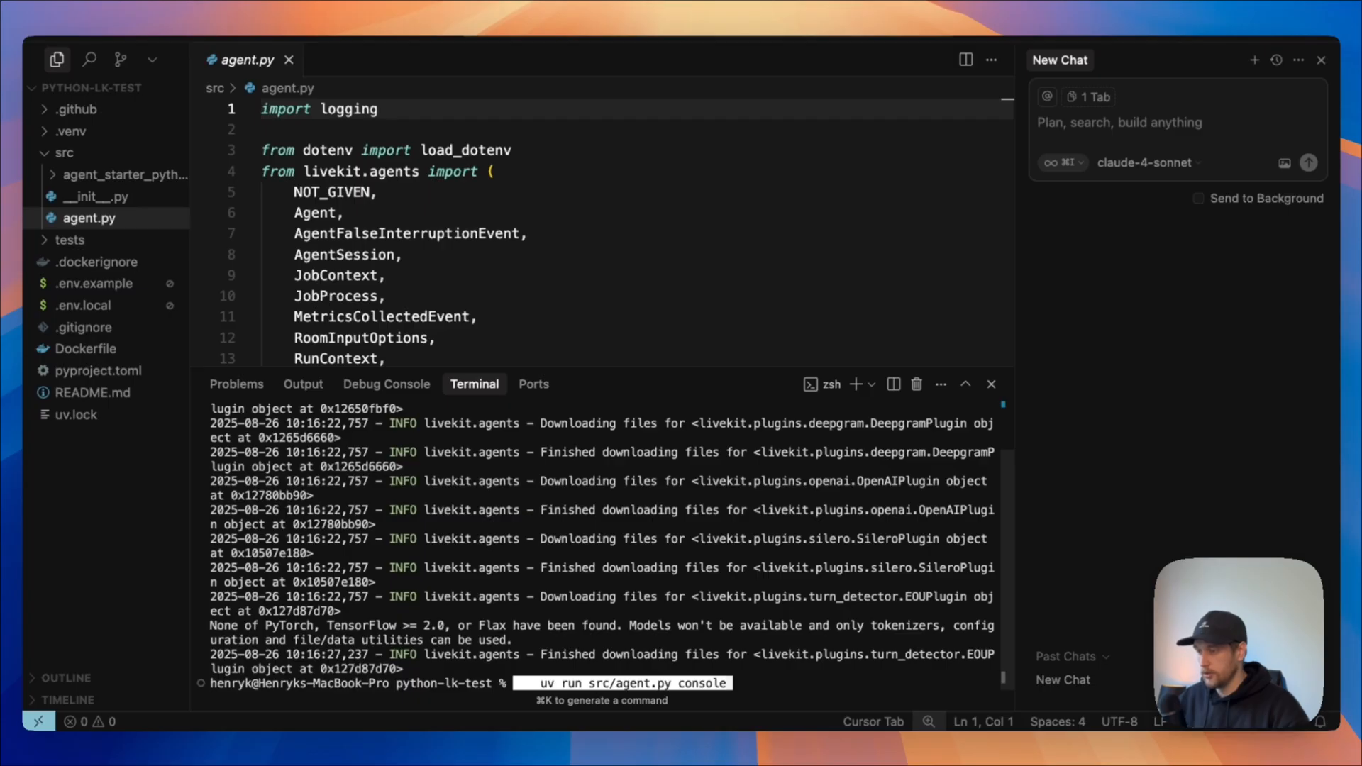
key("Return")
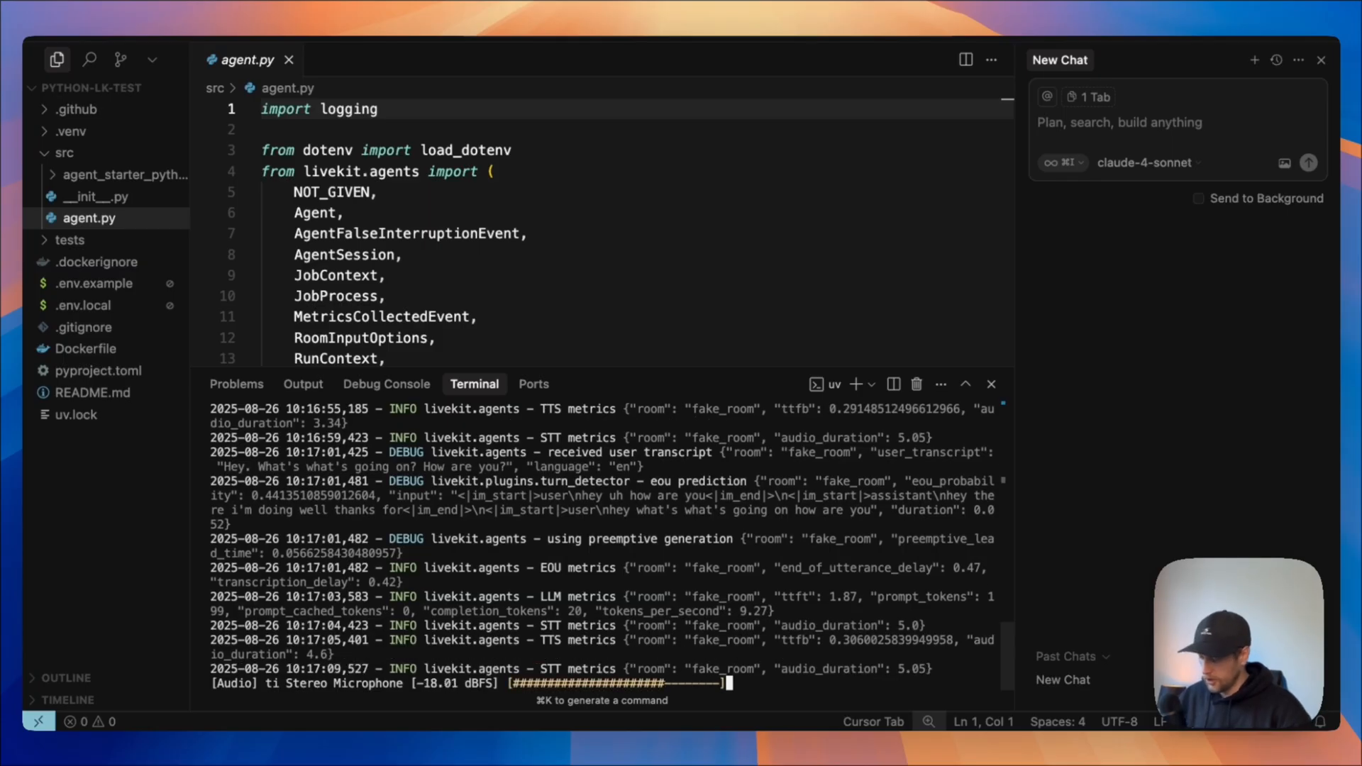
key("ctrl+c")
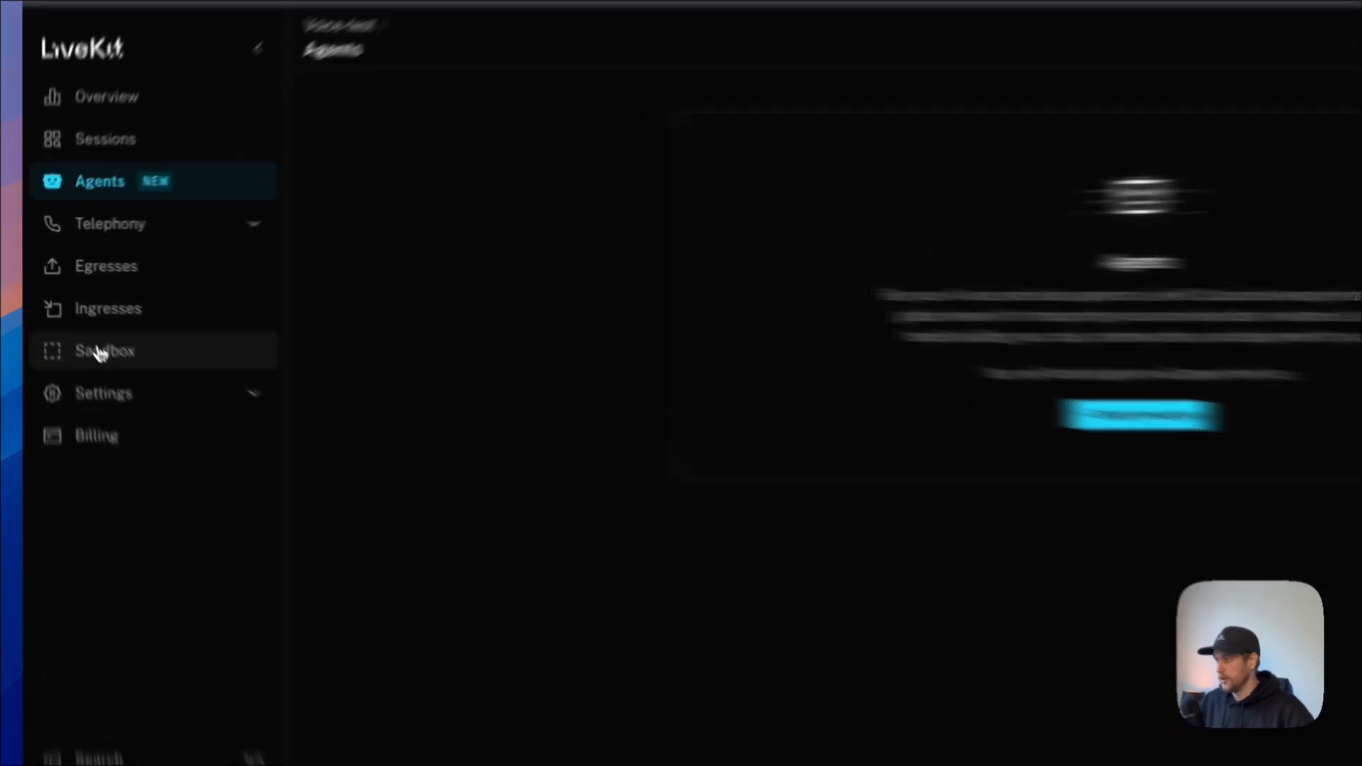
Create a Web Voice Agent sandbox named "python-test-lk" in LiveKit Cloud, with Camera and Screen share disabled and Chat enabled
left_click(110, 357)
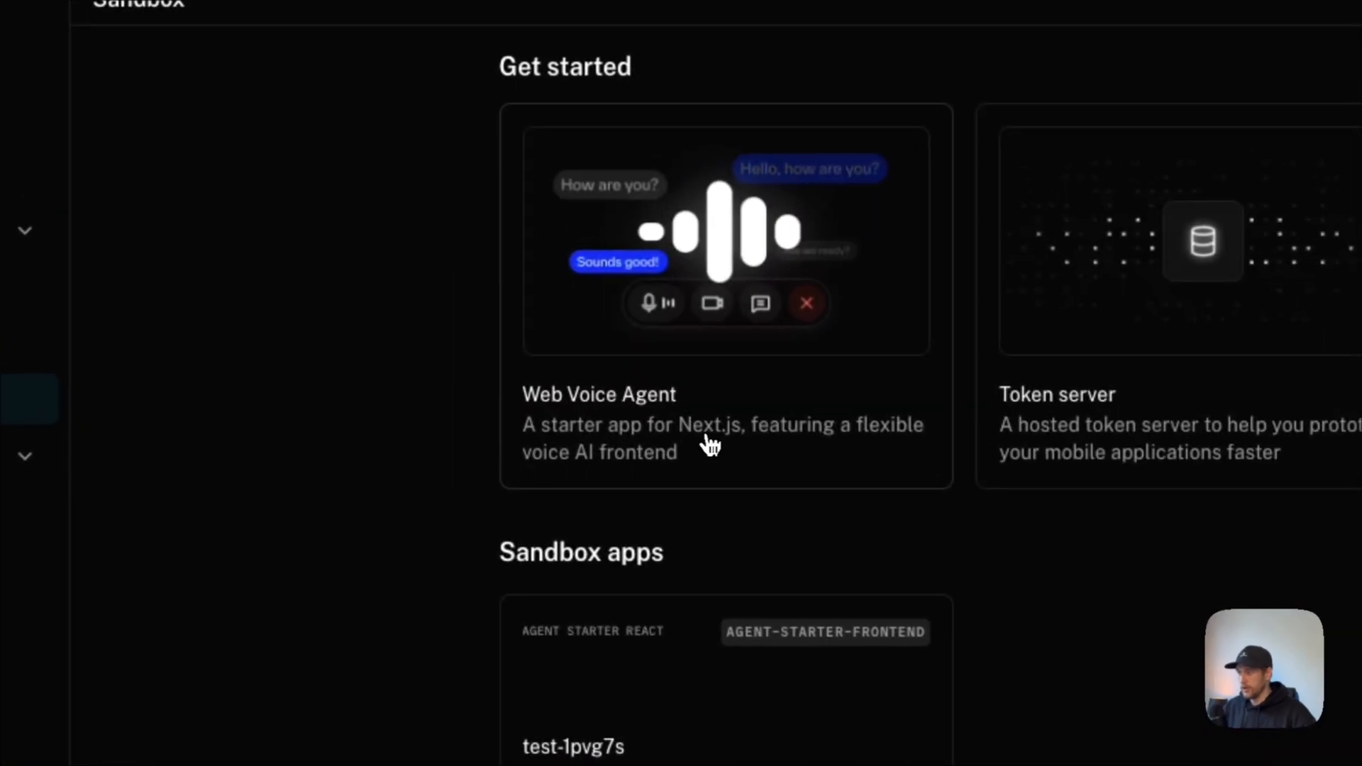
left_click(720, 334)
left_click(986, 277)
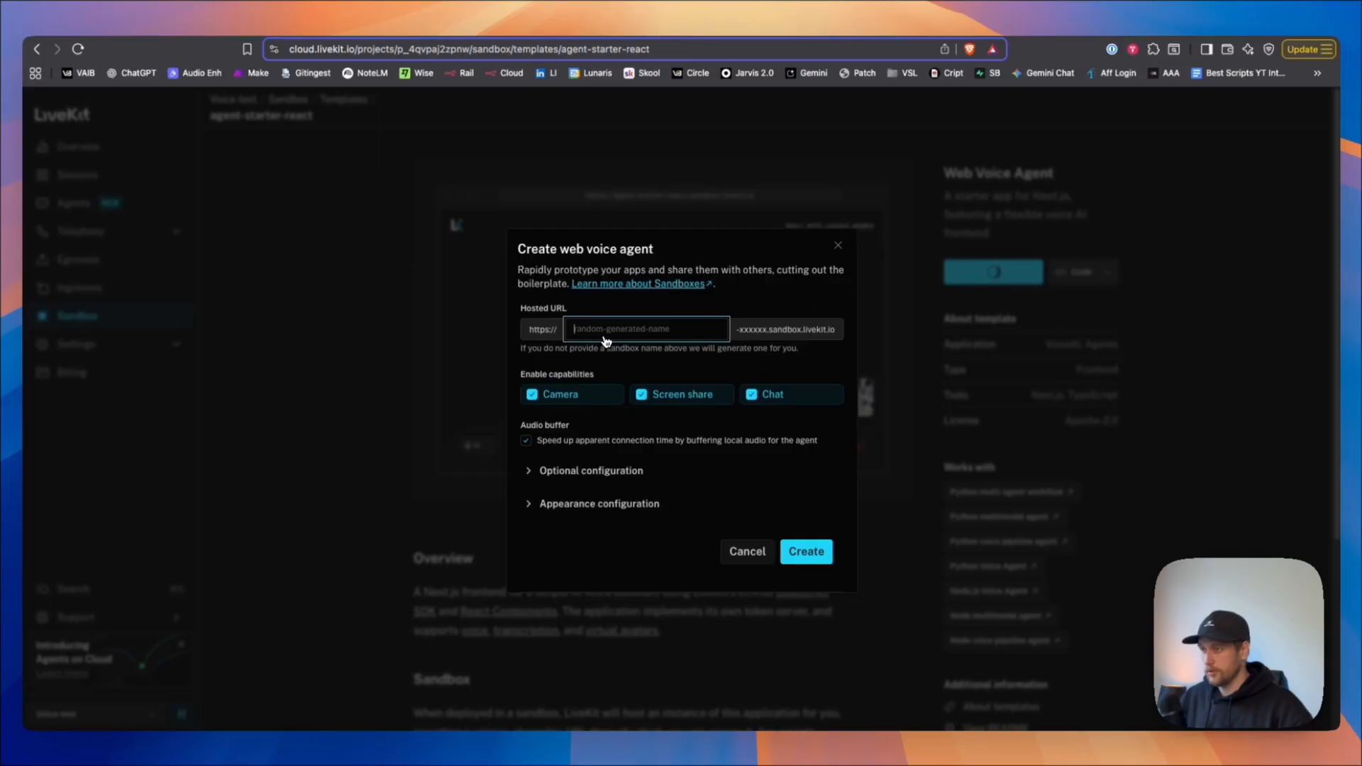
type("python-test-lk")
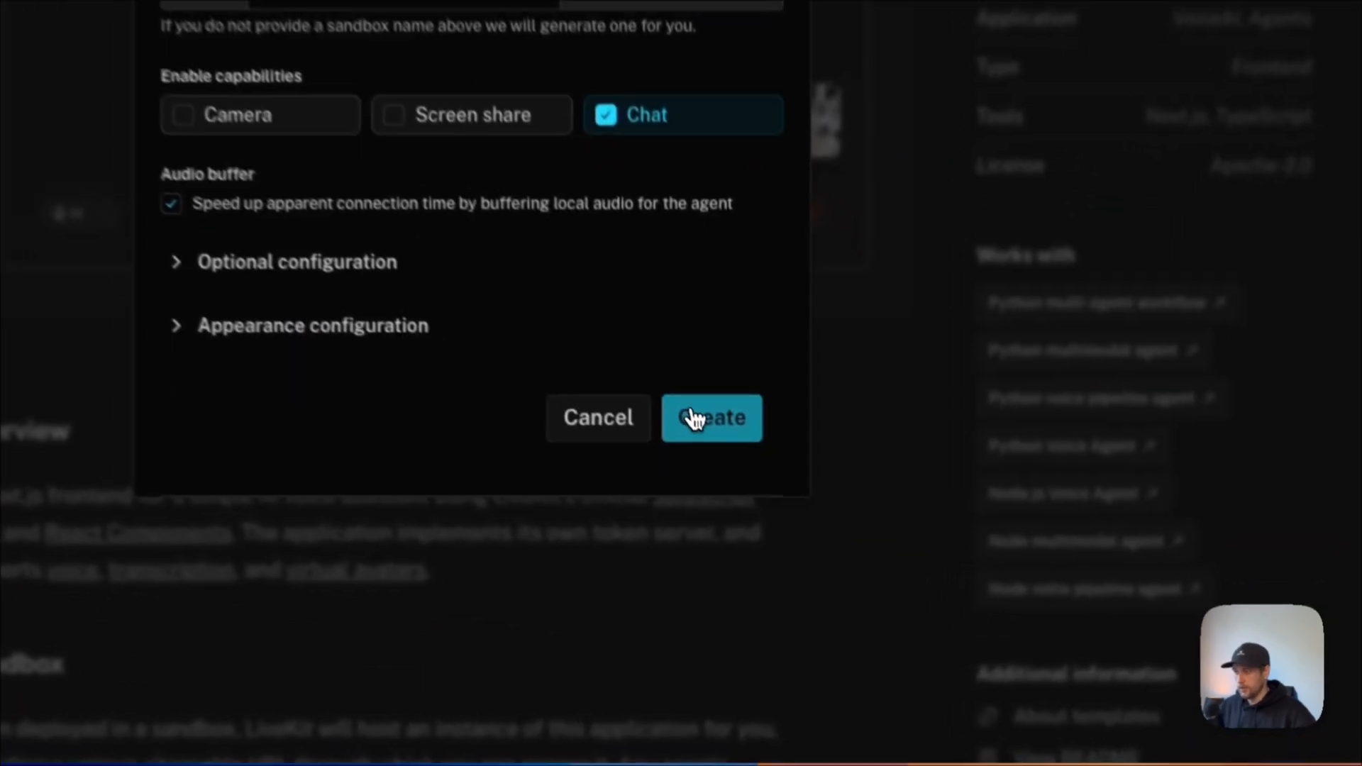
left_click(797, 551)
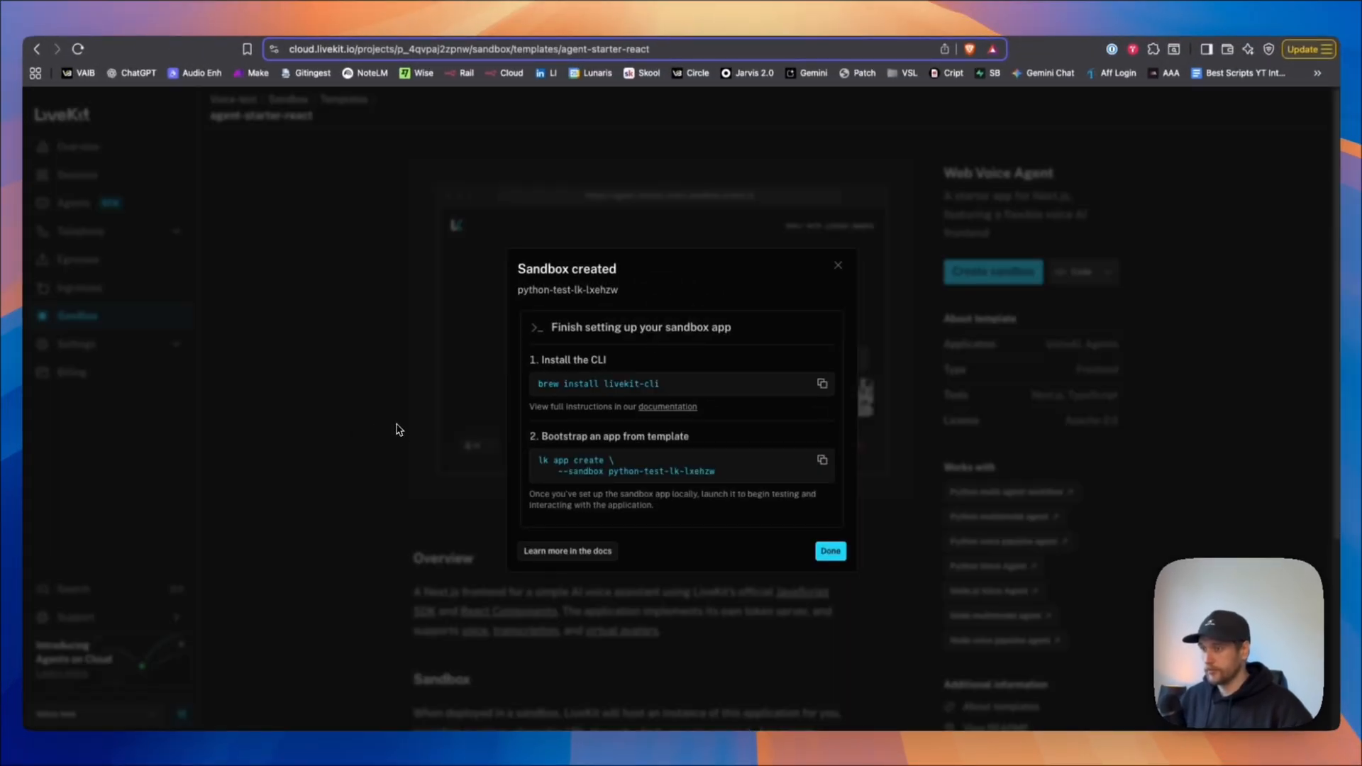
left_click(830, 551)
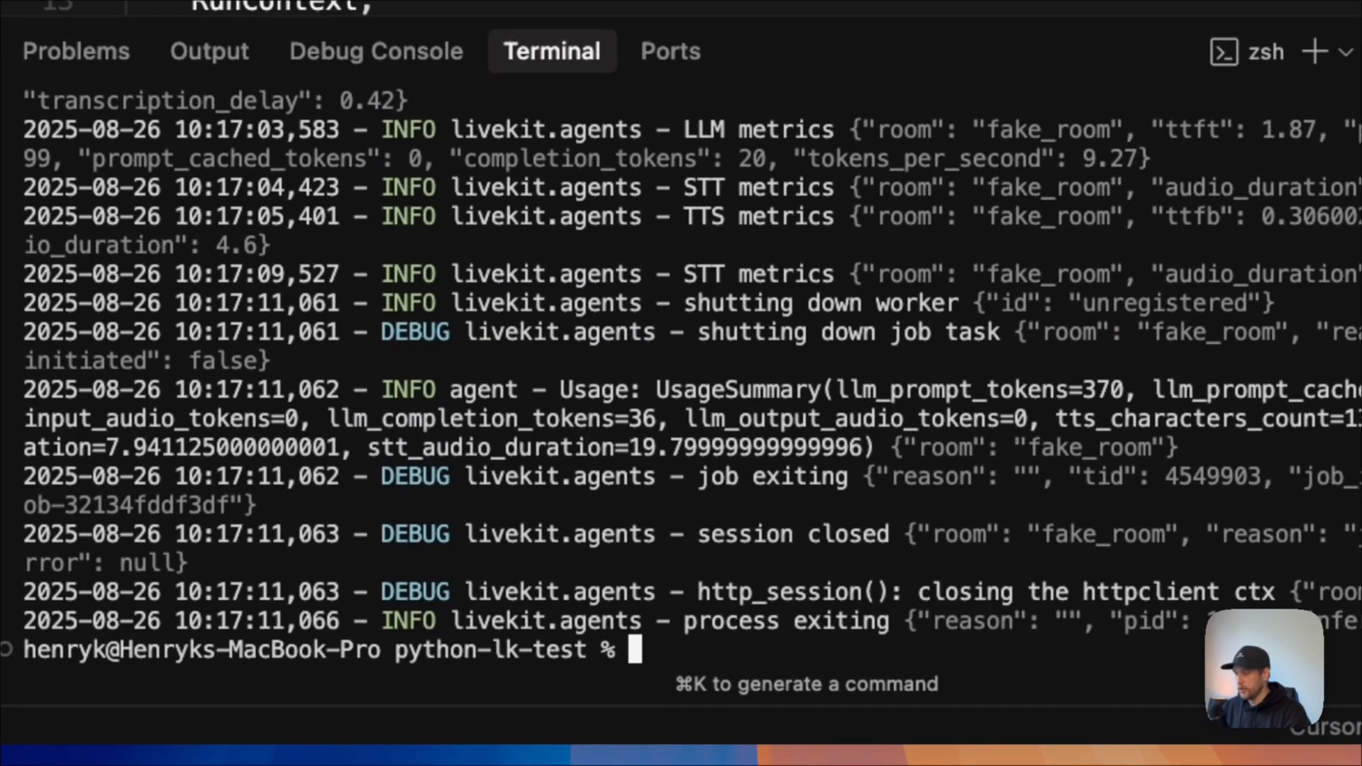
Deploy the agent from Cursor's terminal with "lk agent create", using the voice-lk-test project and the .env.local secrets file, and view the logs
type("lk")
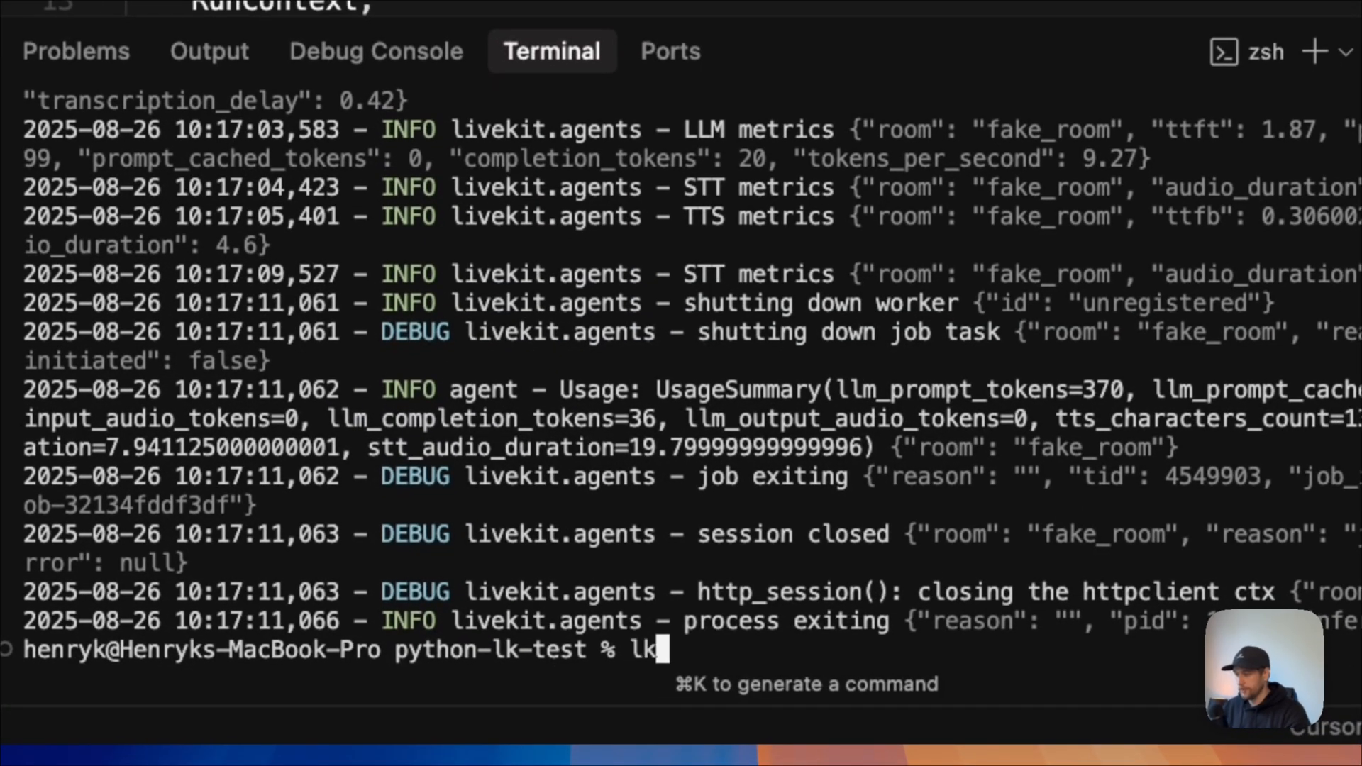
type(" agent create")
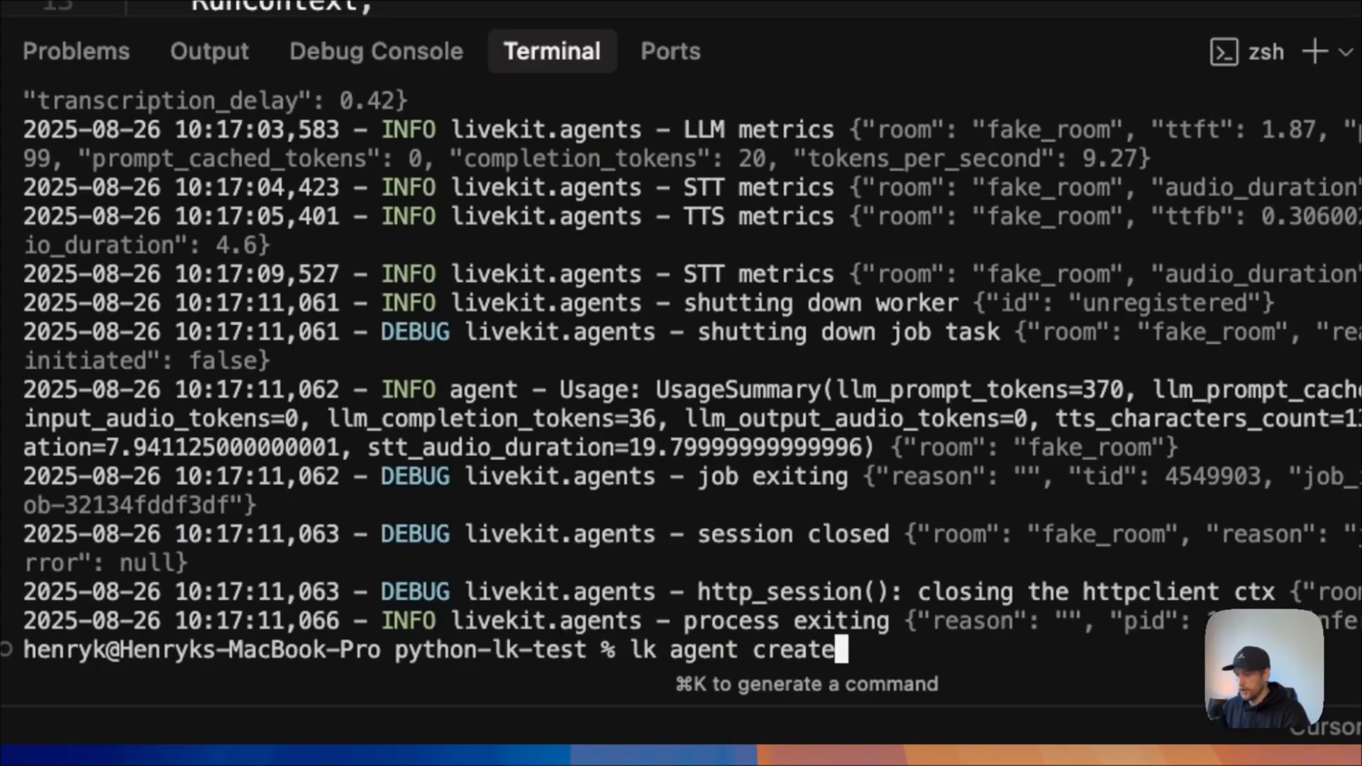
key("Return")
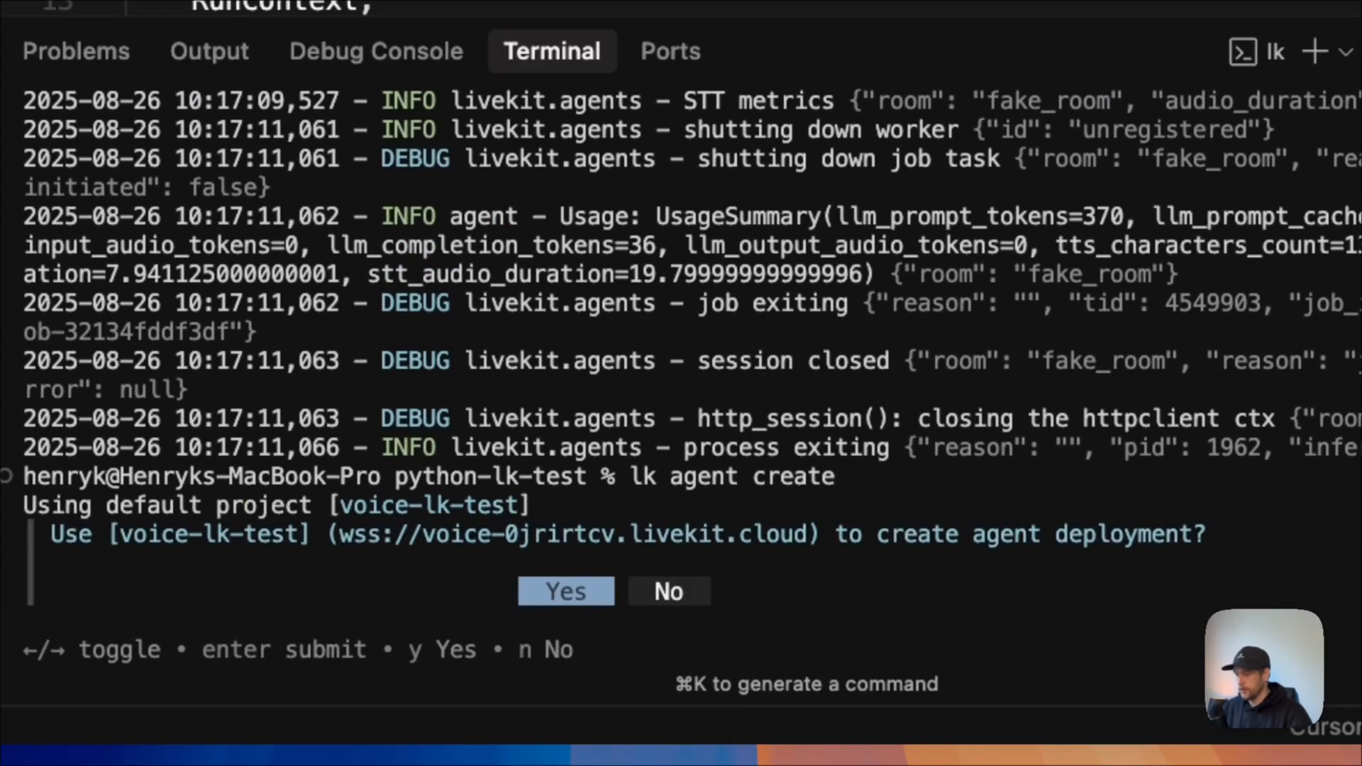
key("Return")
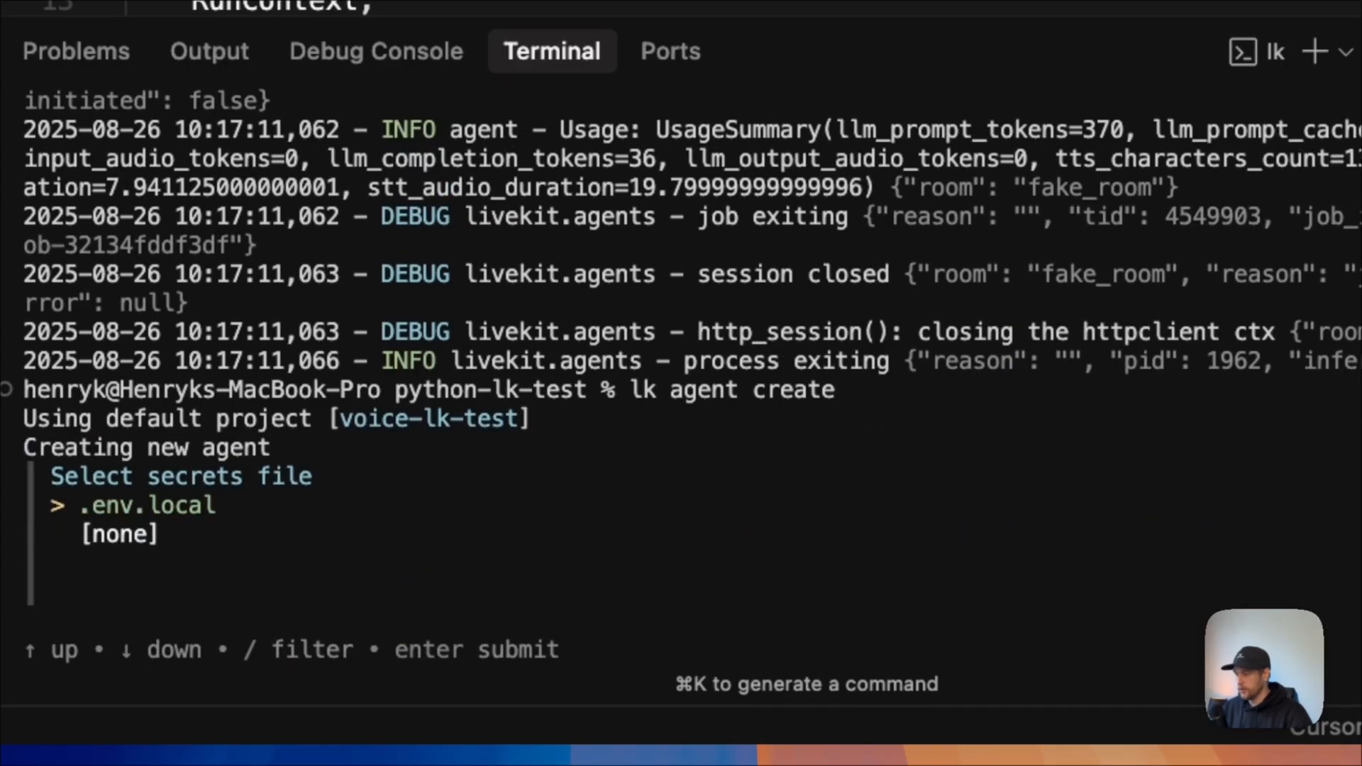
key("Return")
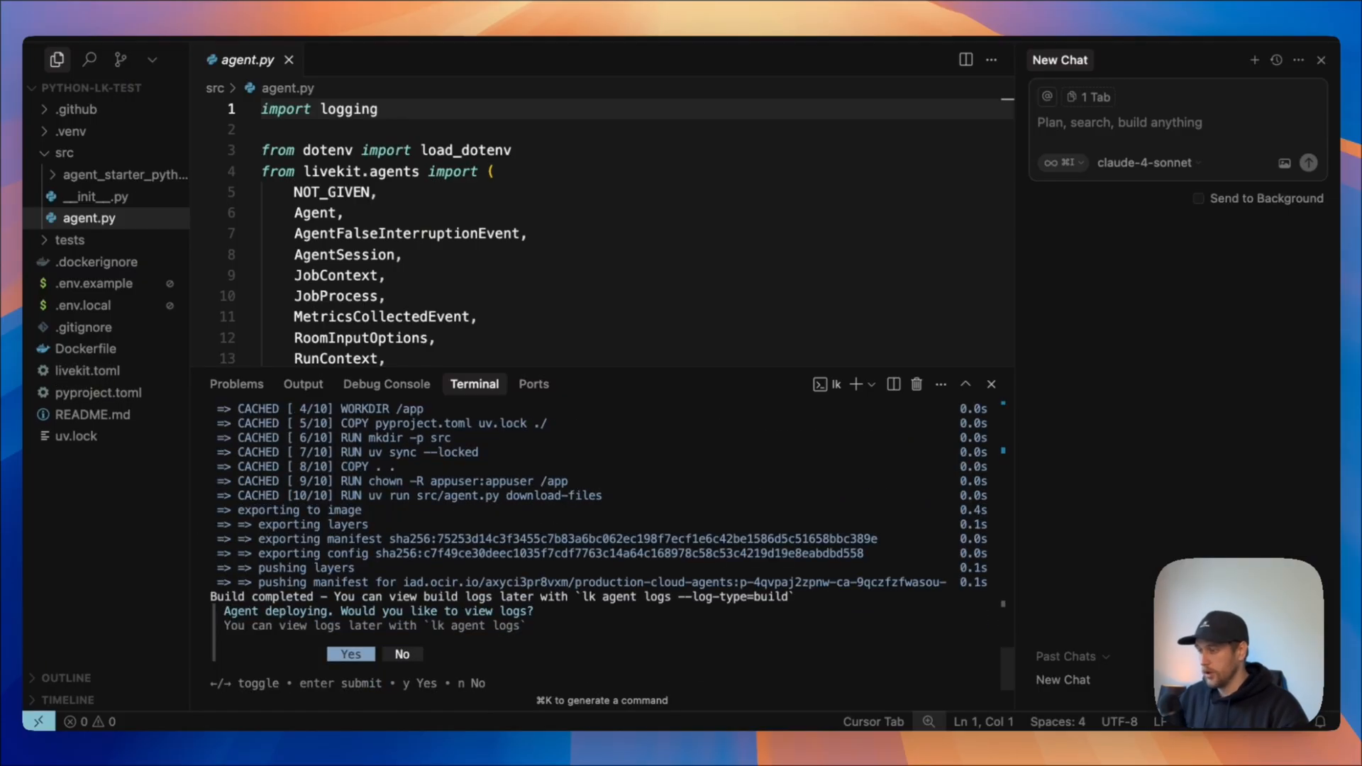
key("Return")
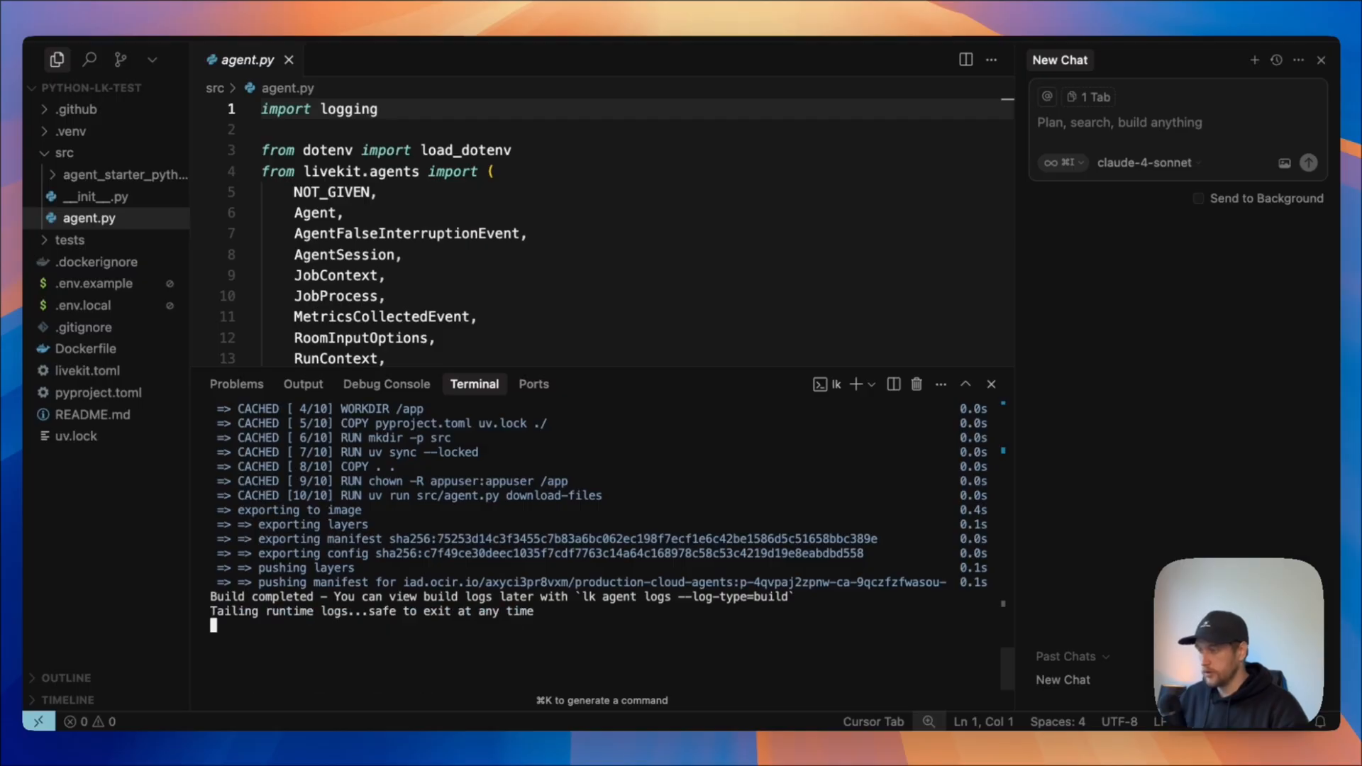
Switch to LiveKit Cloud in the browser, check the deployed agent, and hold a test call in the python-test-lk sandbox app
key("super+Tab")
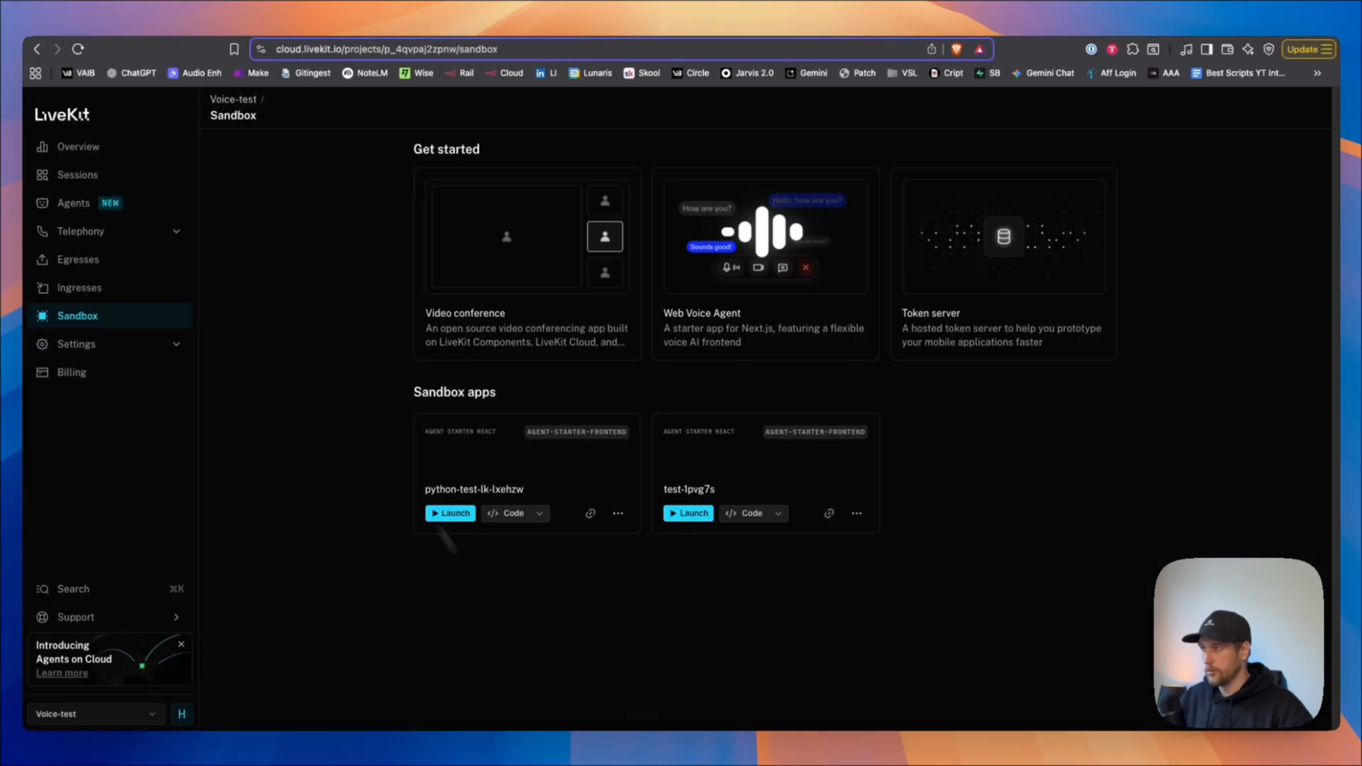
left_click(103, 206)
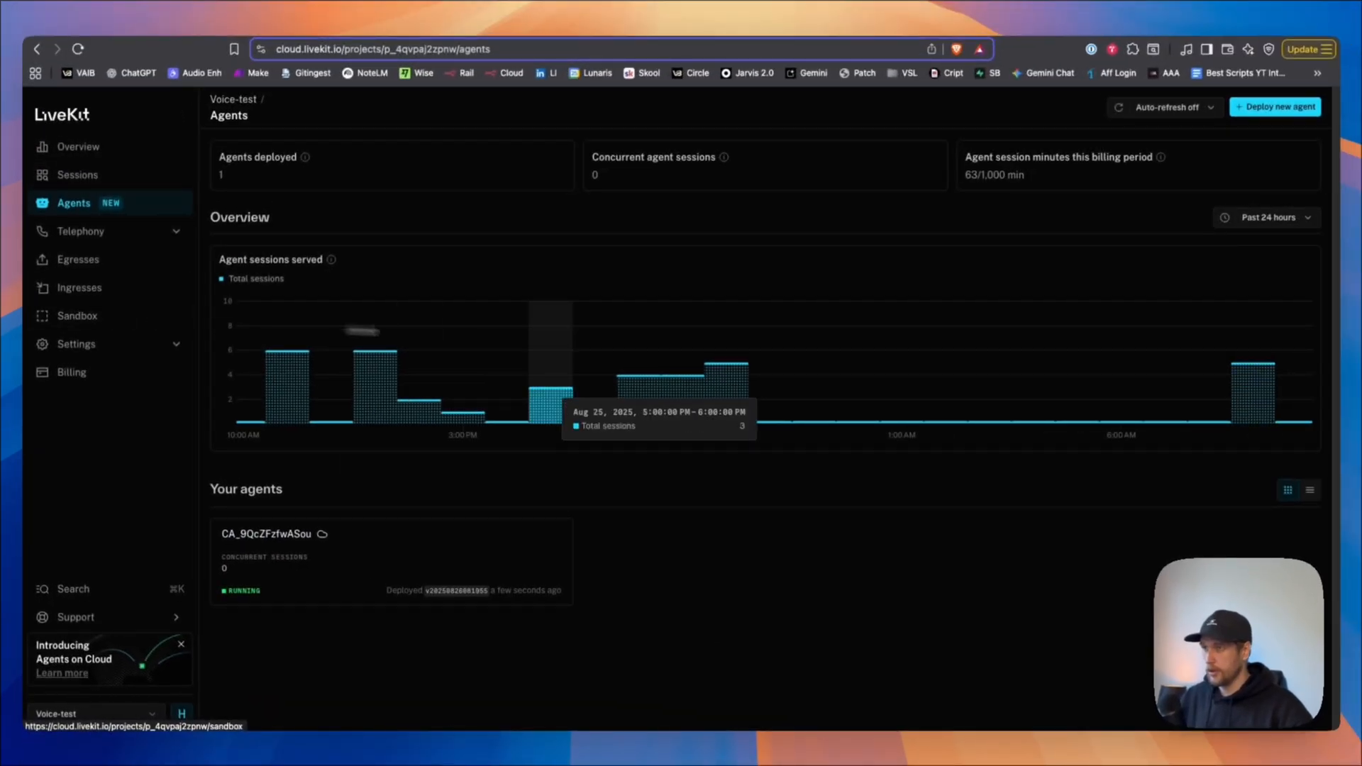
left_click(95, 318)
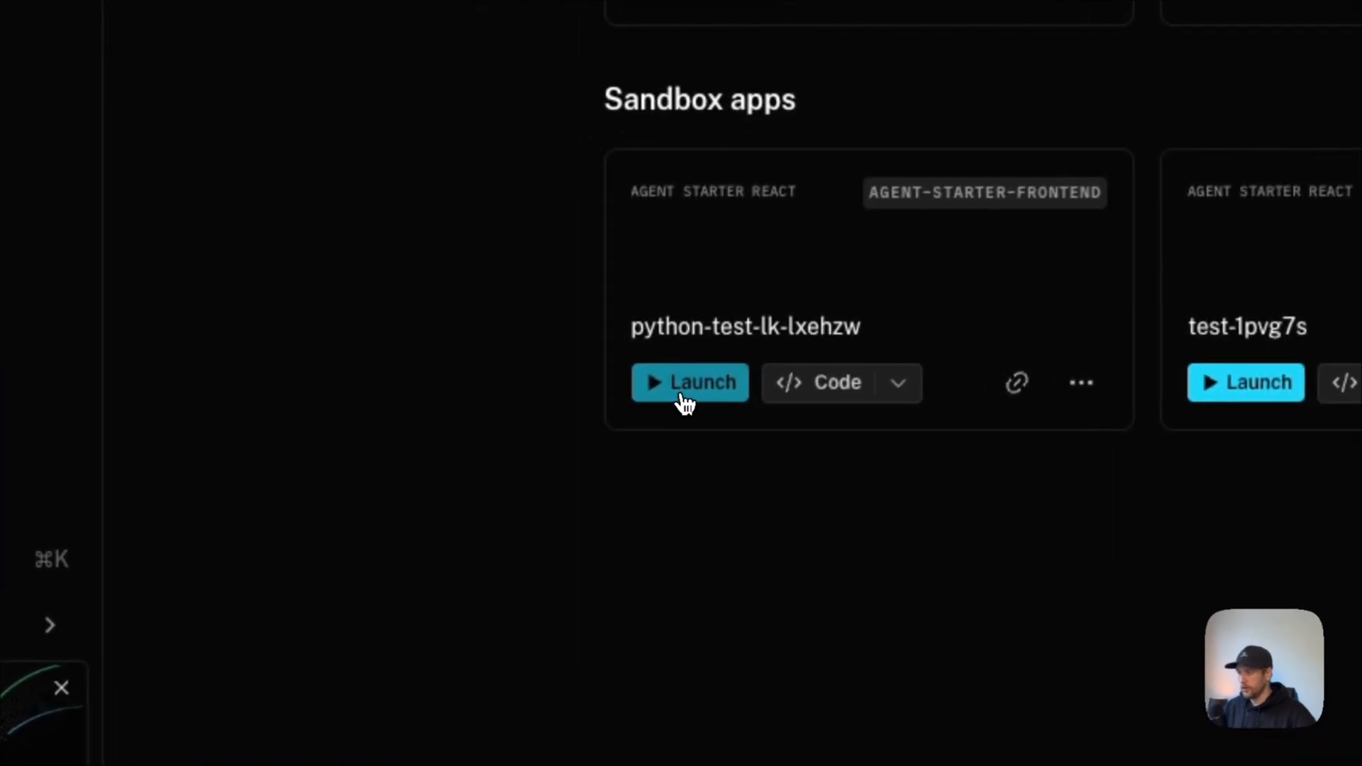
left_click(448, 514)
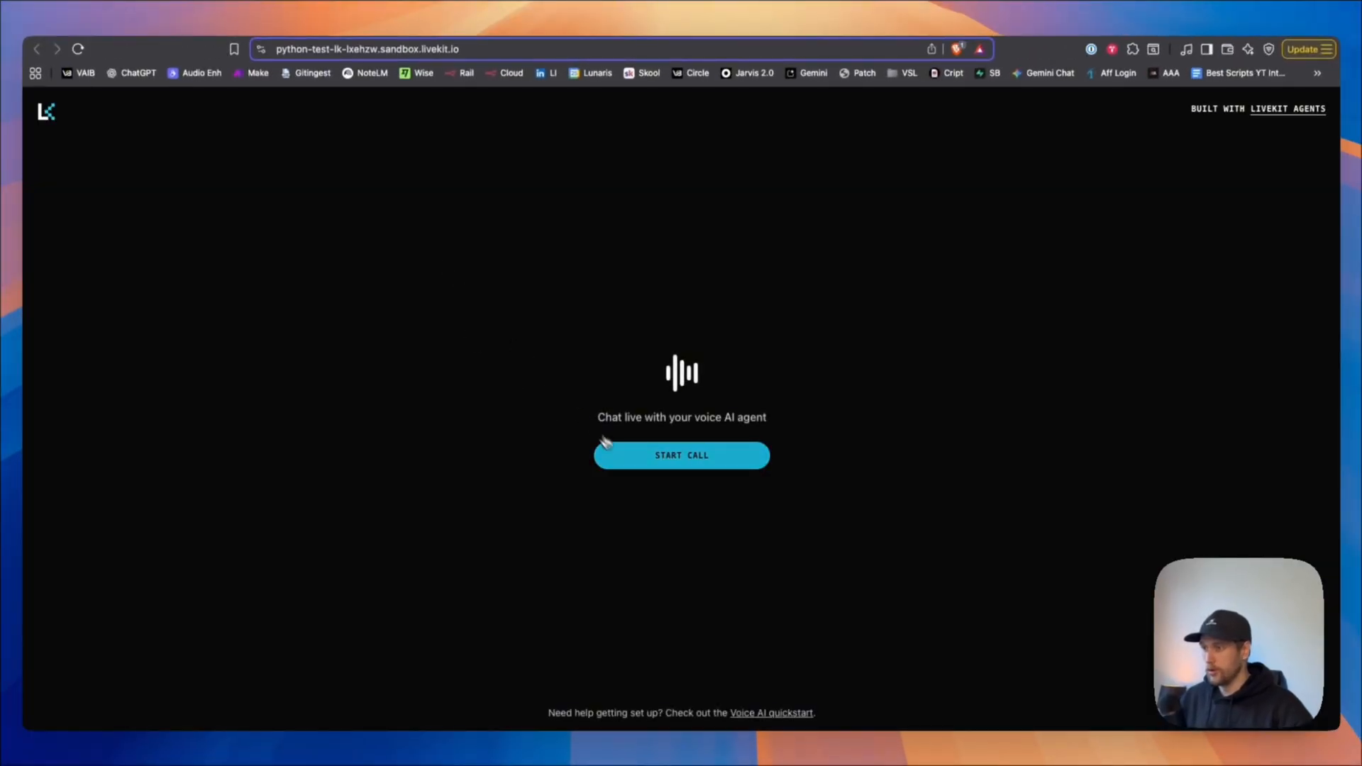
left_click(627, 461)
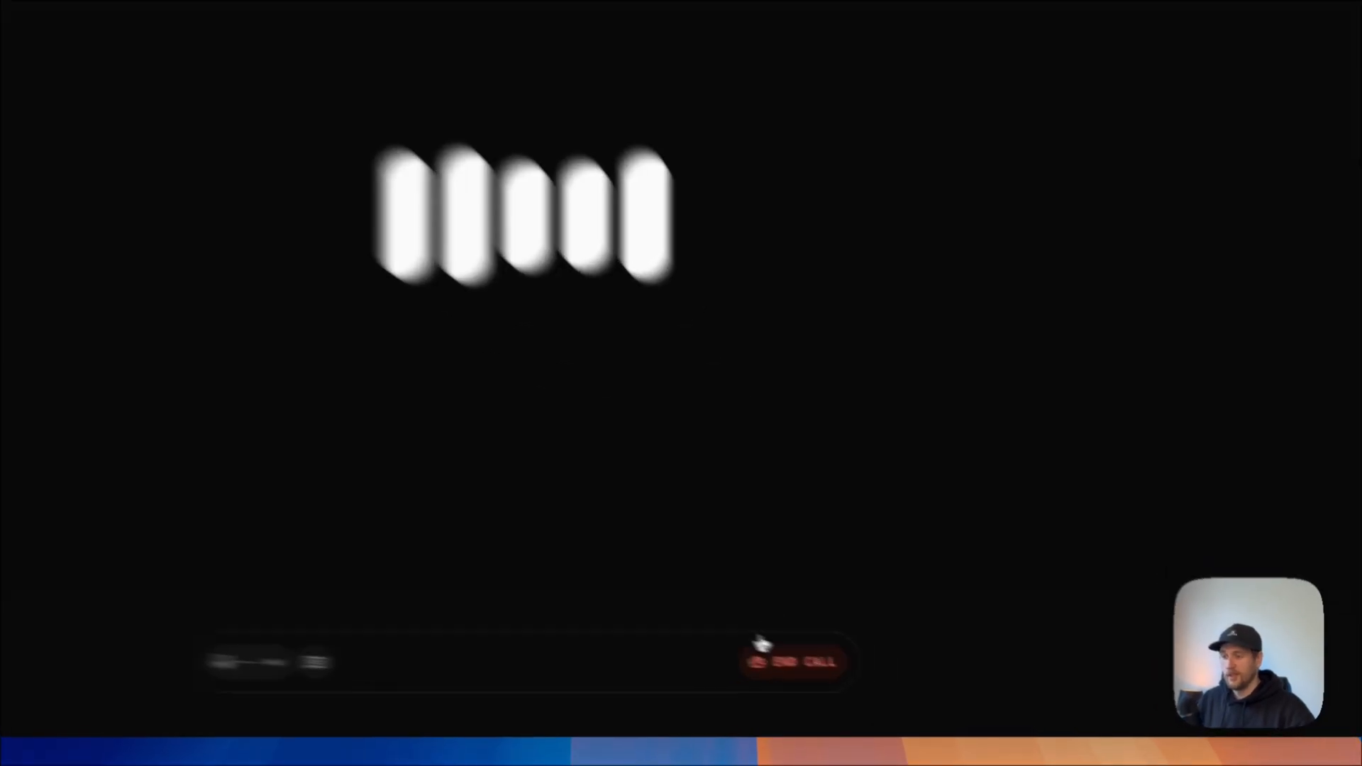
left_click(764, 659)
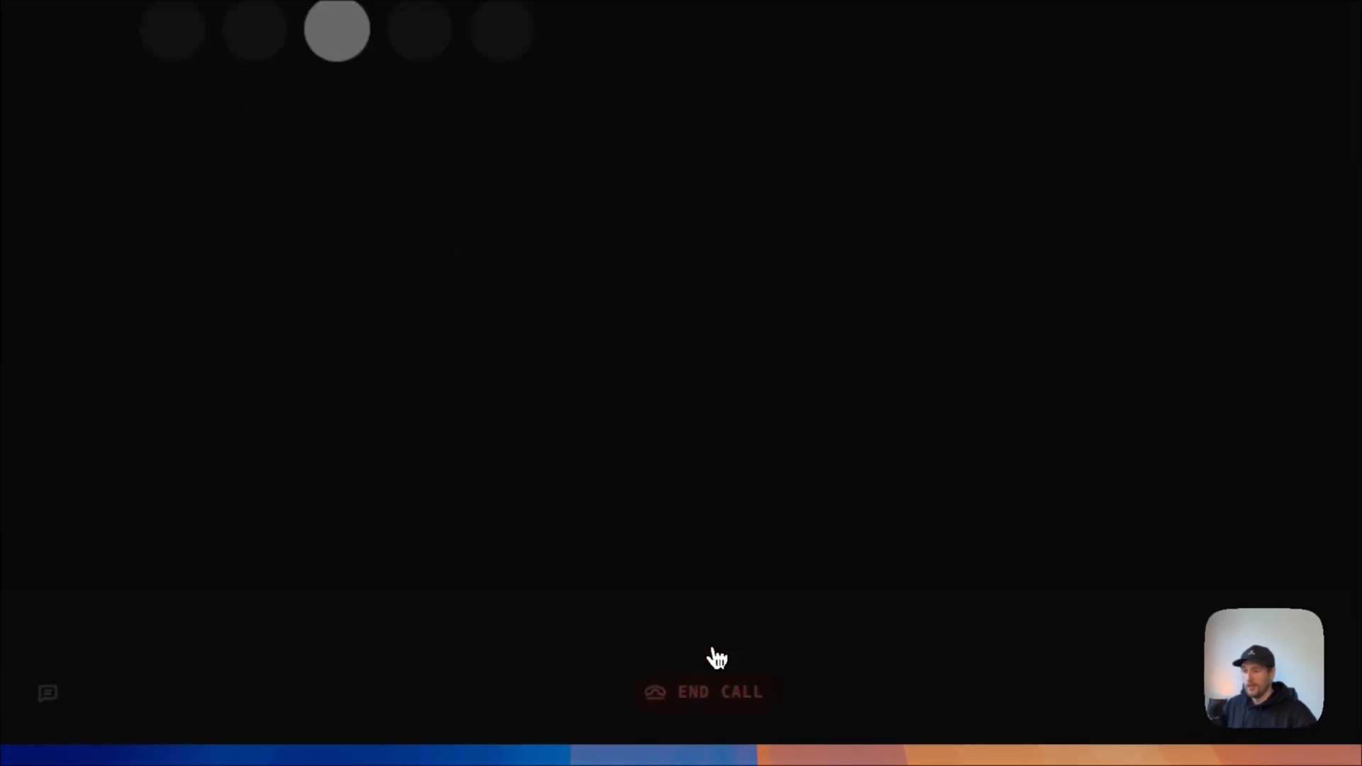